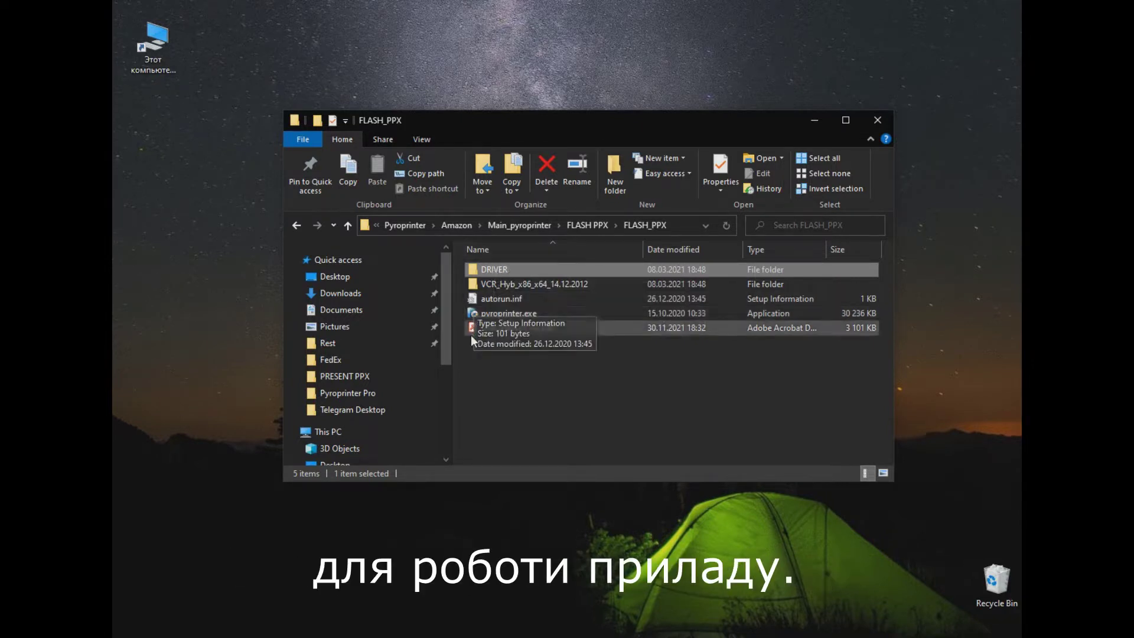
- Review the contents of the FLASH_PPX folder: the VCR_Hyb_x86_x64_14.12.2012 folder, pyroprinter.exe and User manual_en.pdf
click(513, 284)
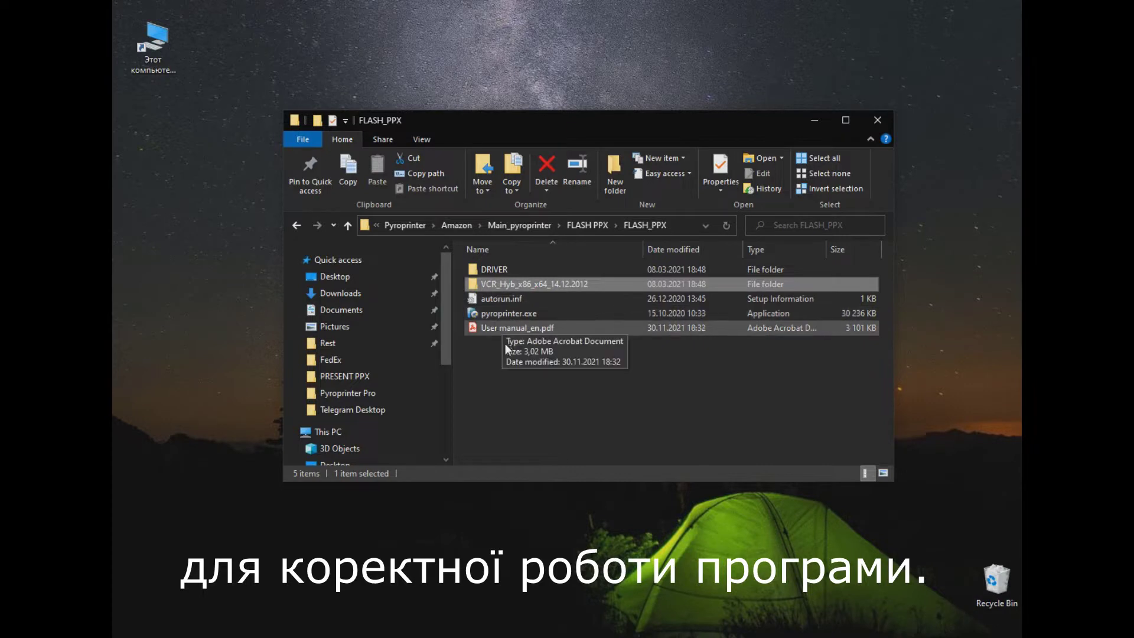
click(494, 311)
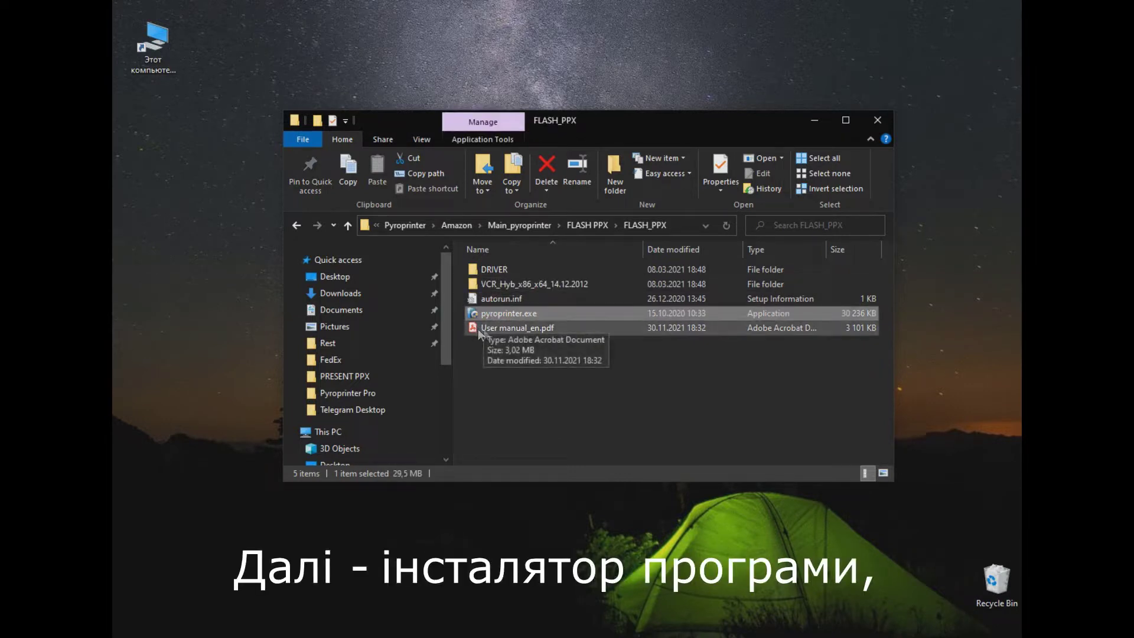
click(491, 333)
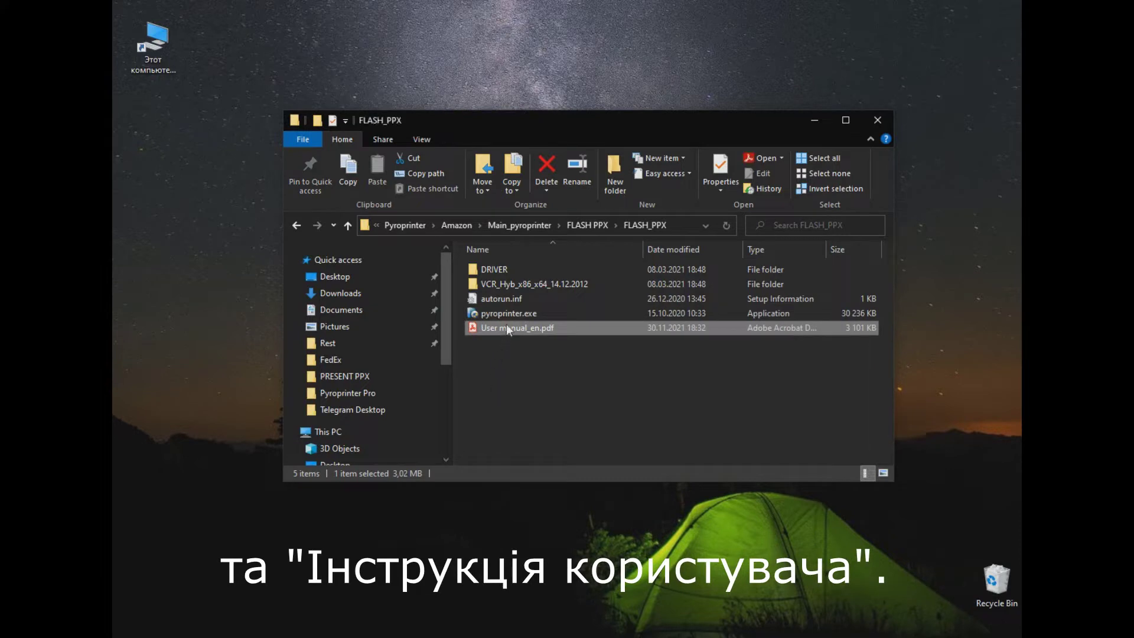
- Run VCRHyb64.exe from VCR_Hyb_x86_x64_14.12.2012 > 2-VCR_Hyb > AMD64 > ForceCopy > SVCPACK
double_click(502, 283)
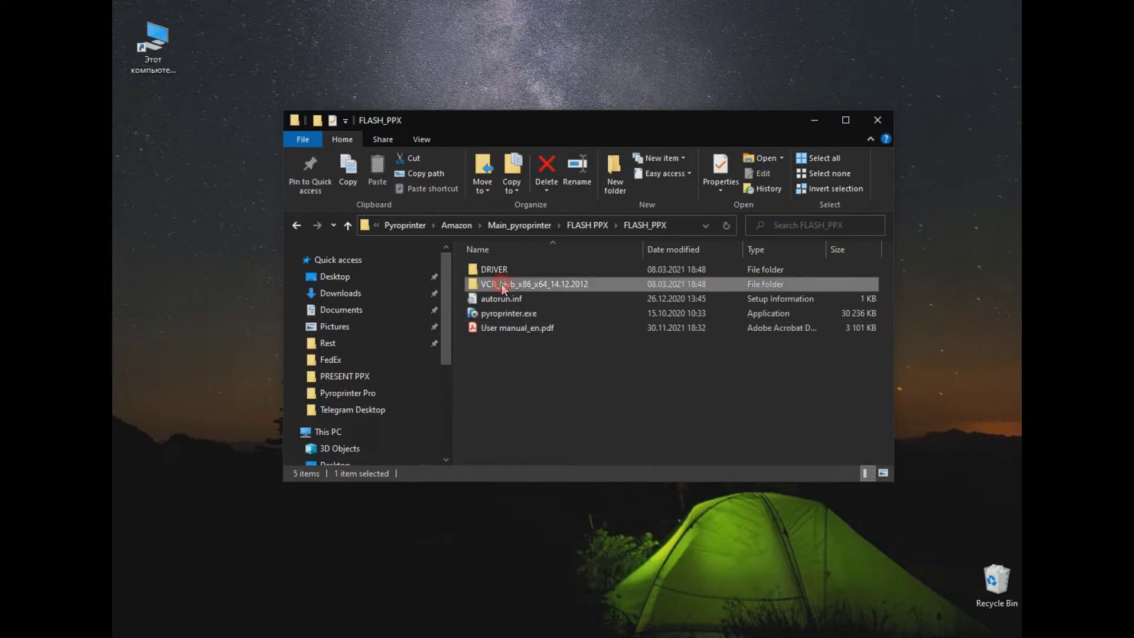
double_click(497, 271)
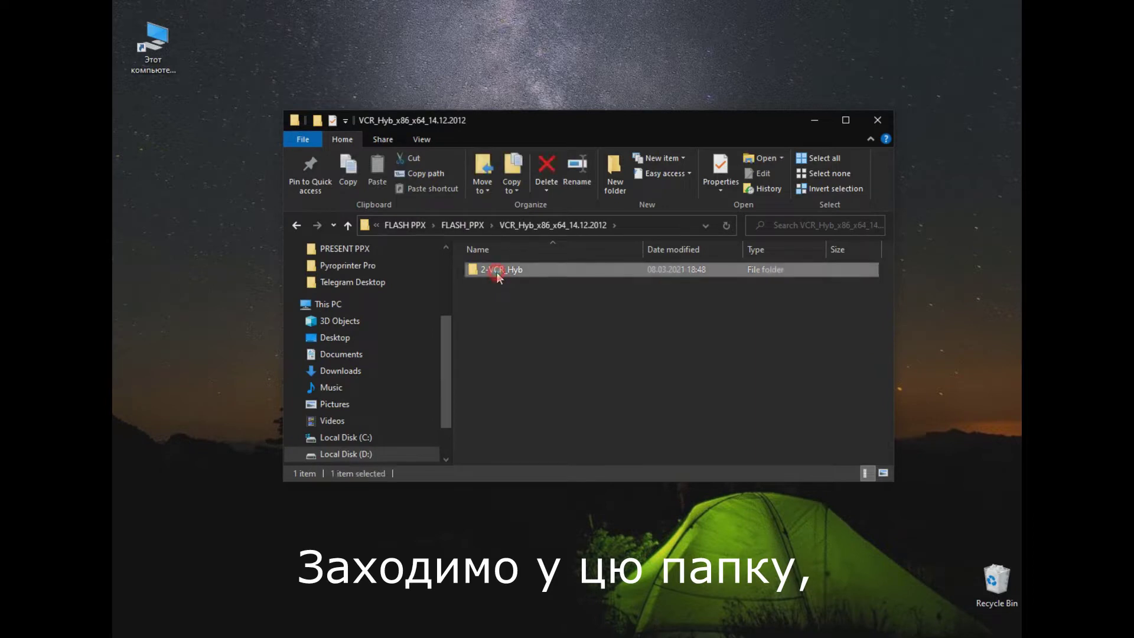
double_click(495, 270)
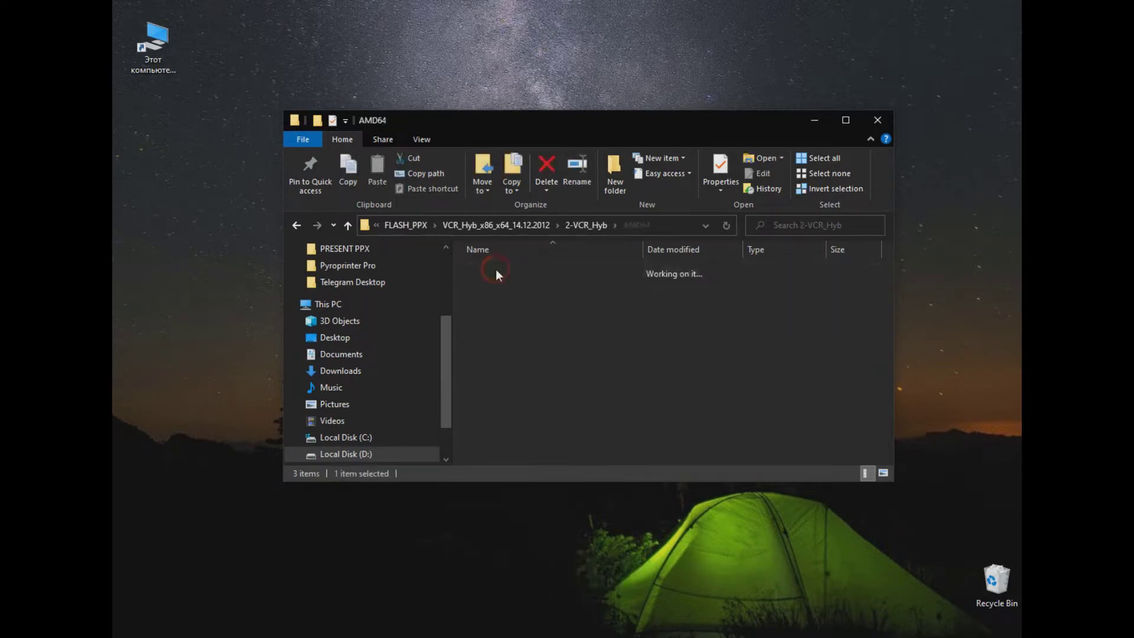
double_click(494, 268)
click(495, 270)
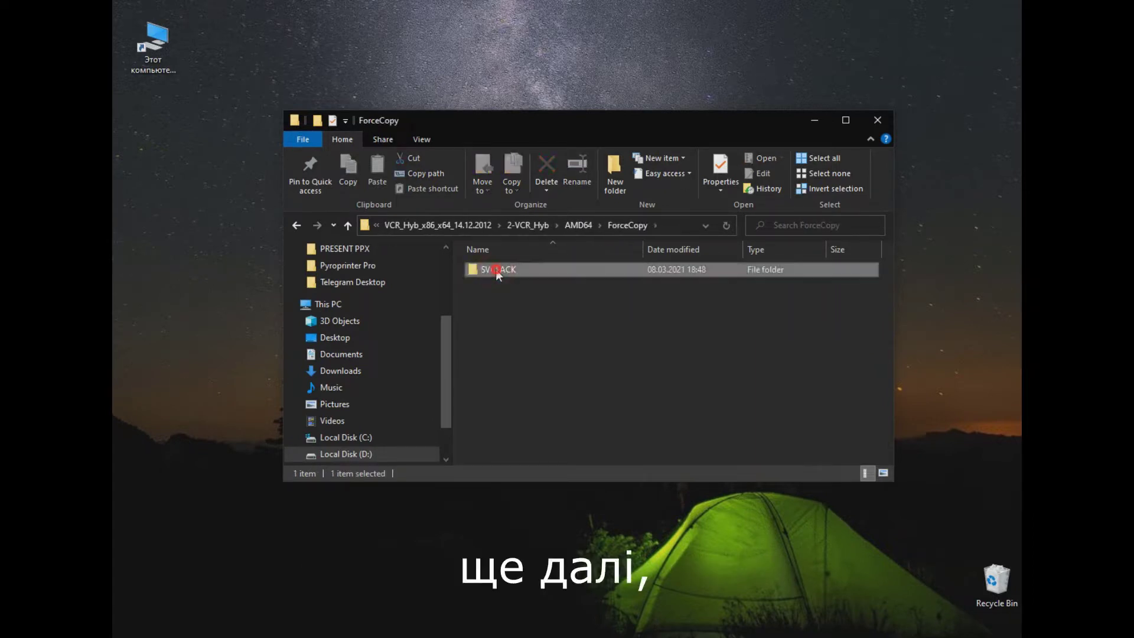
double_click(494, 269)
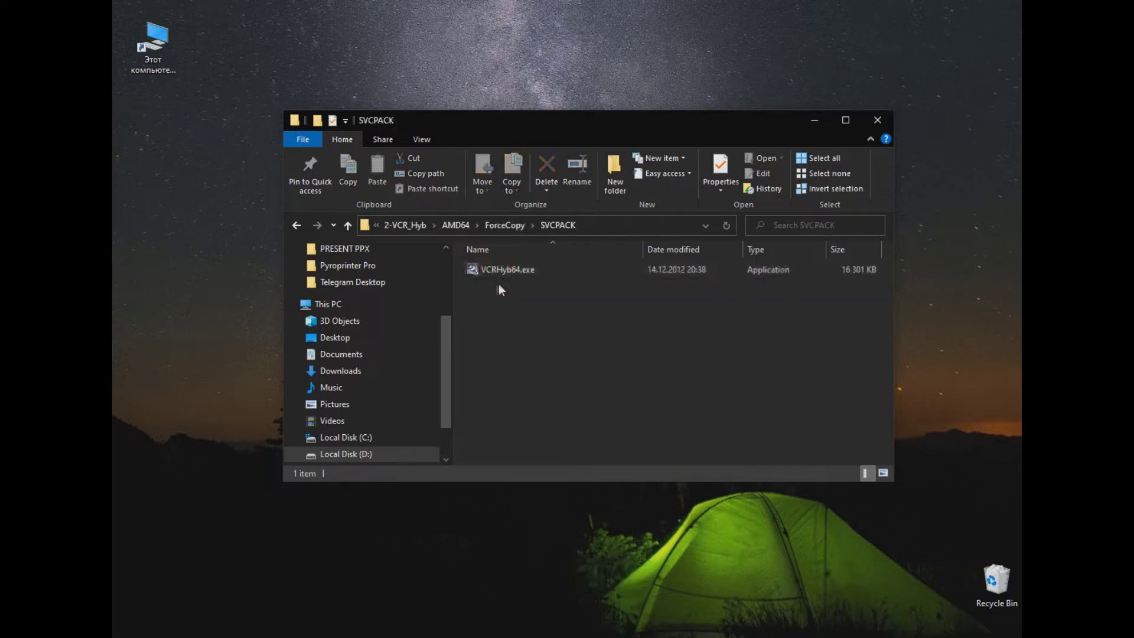
click(502, 270)
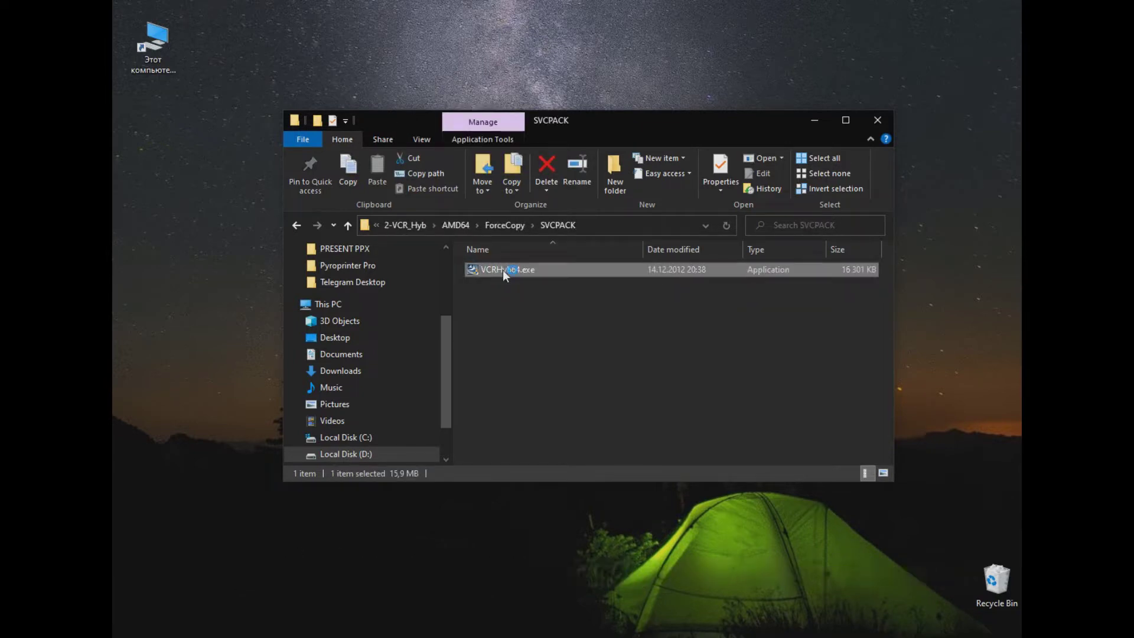
double_click(502, 270)
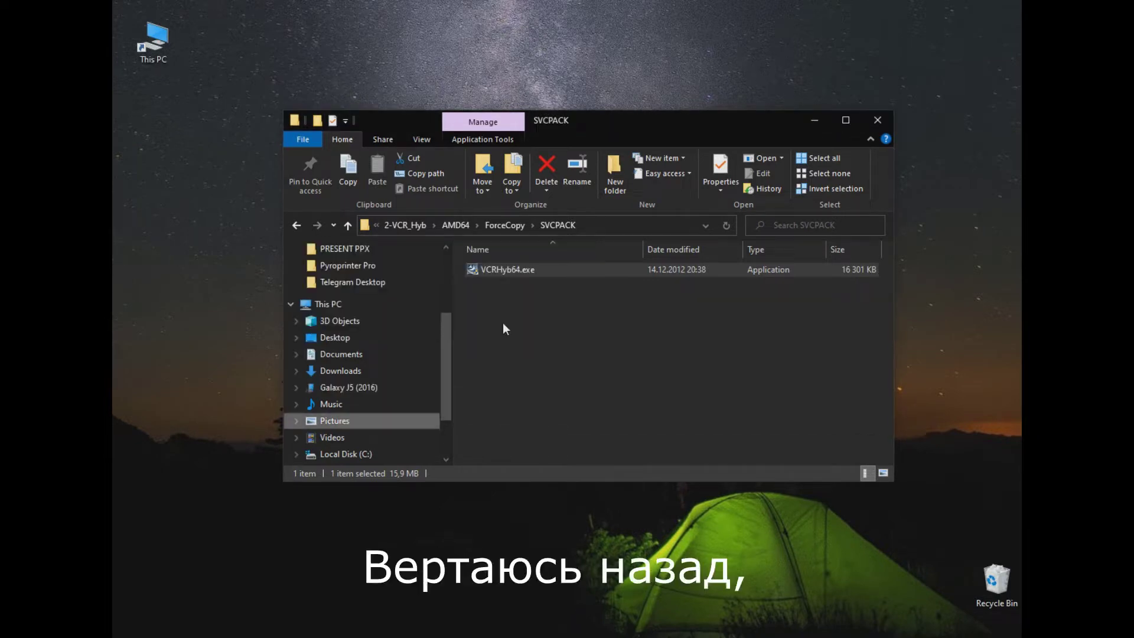
- Return to the FLASH_PPX folder and launch the pyroprinter.exe installer
click(348, 226)
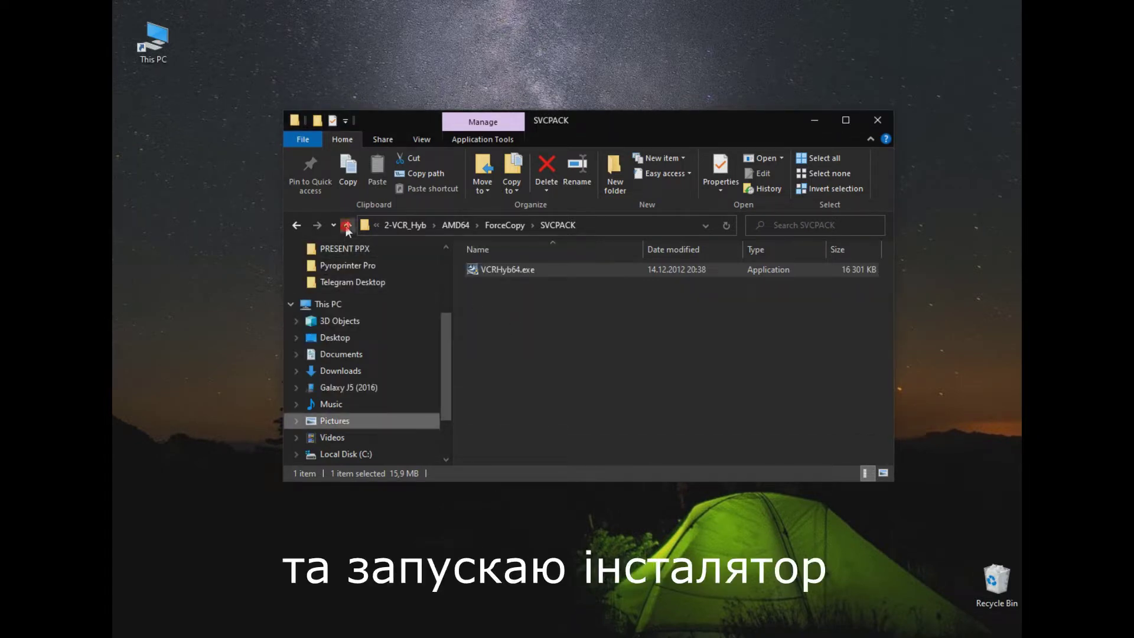
click(348, 227)
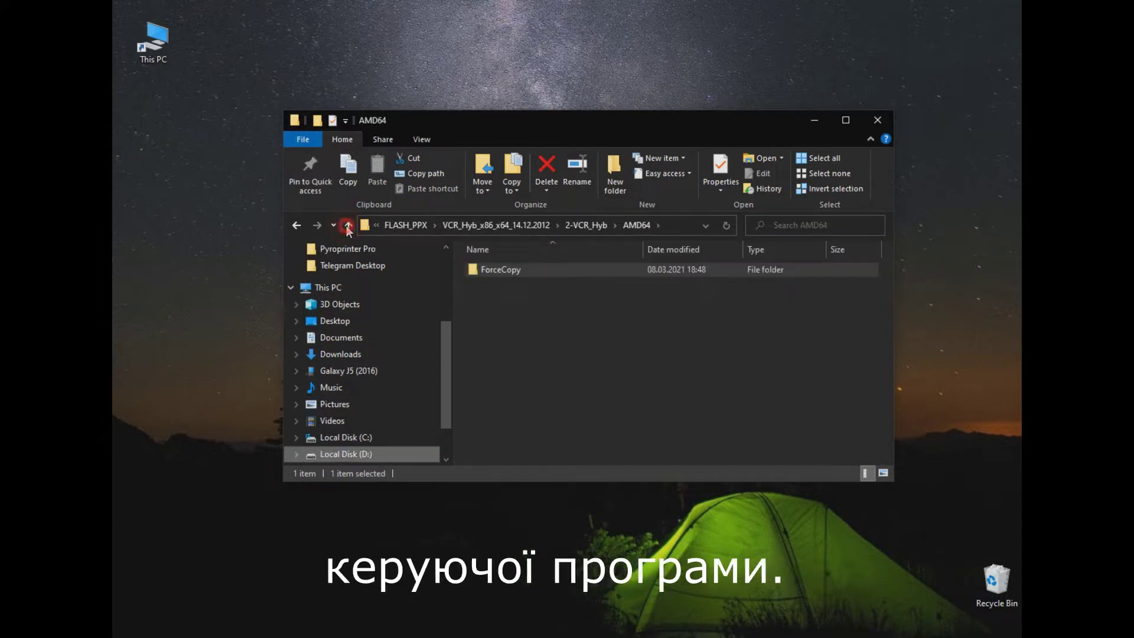
click(347, 226)
click(347, 226)
click(347, 227)
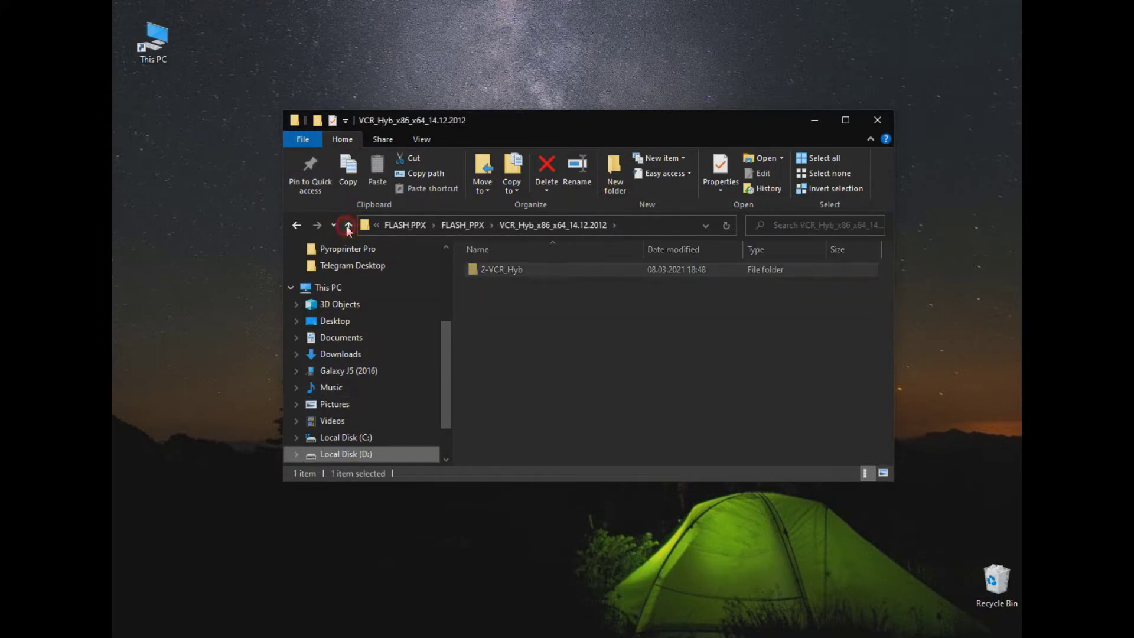
click(515, 315)
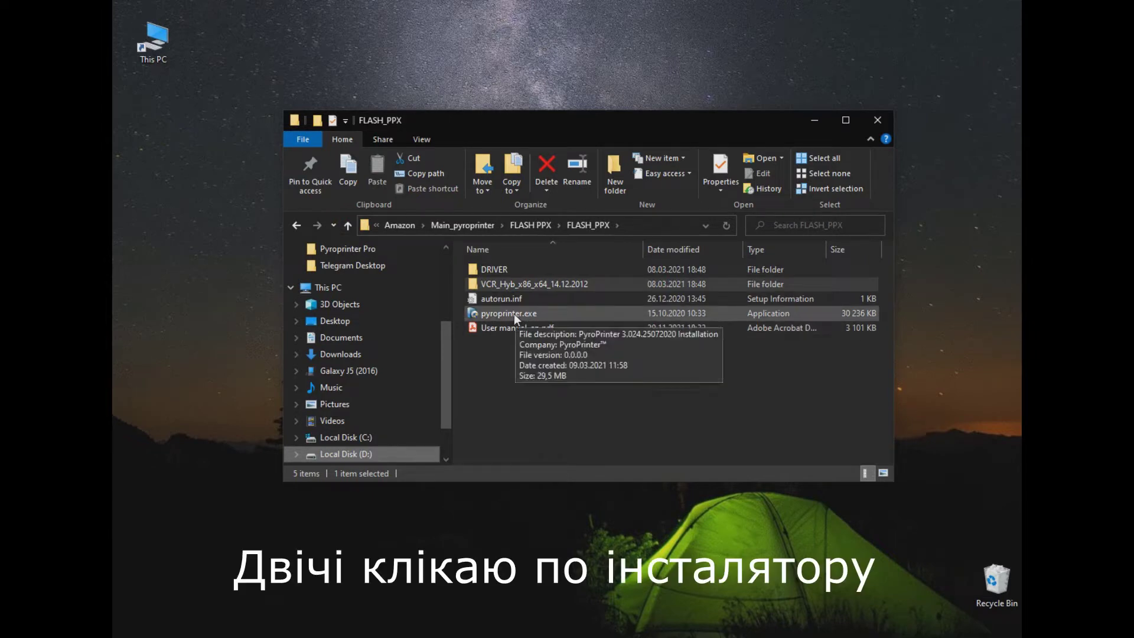
double_click(514, 314)
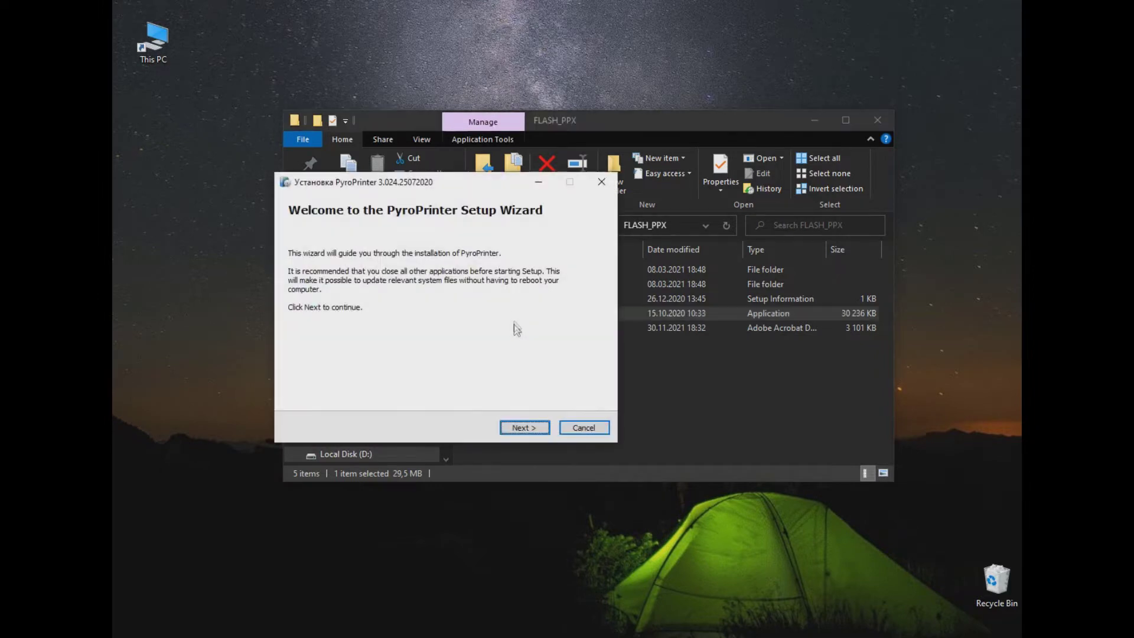
- Accept the PyroPrinter license agreement and set the destination folder to C:\PyroPrinter
click(527, 431)
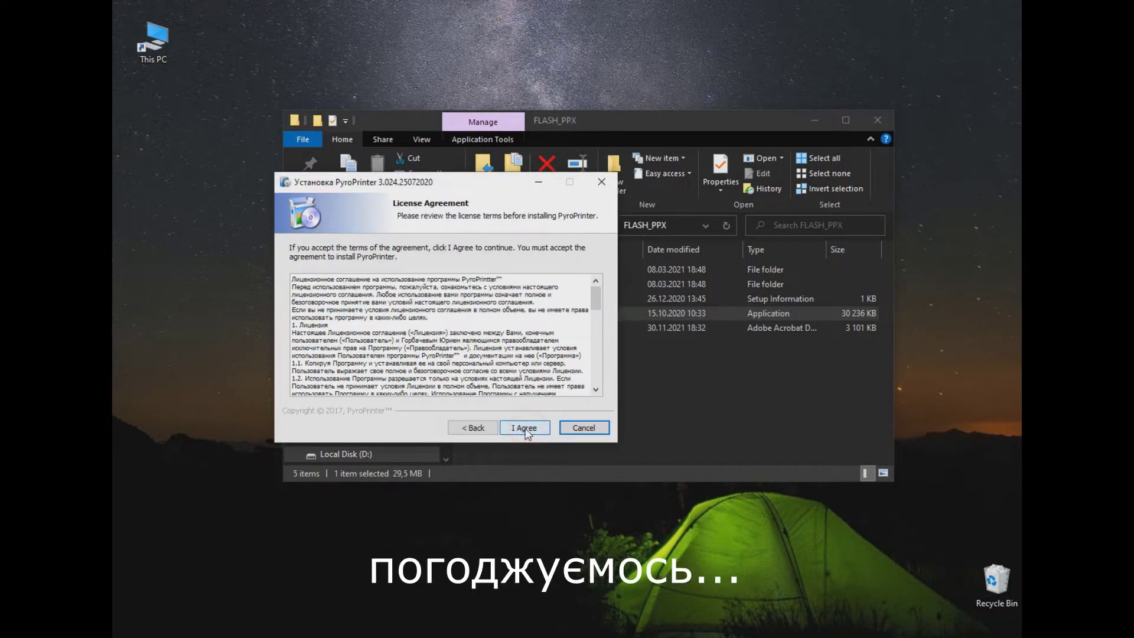
click(523, 429)
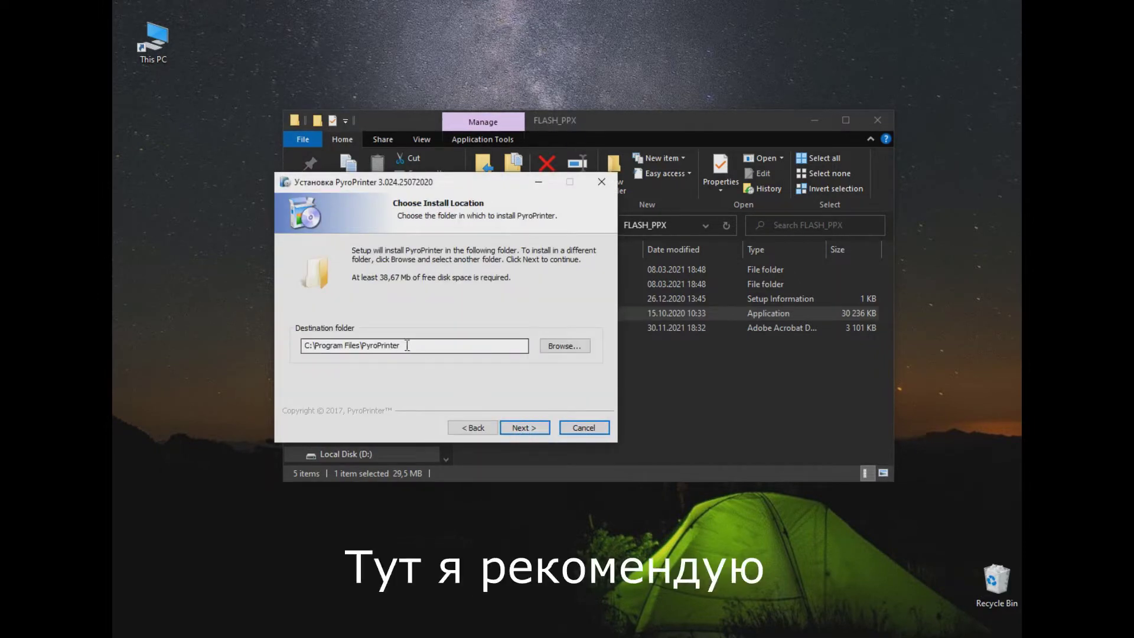
click(359, 345)
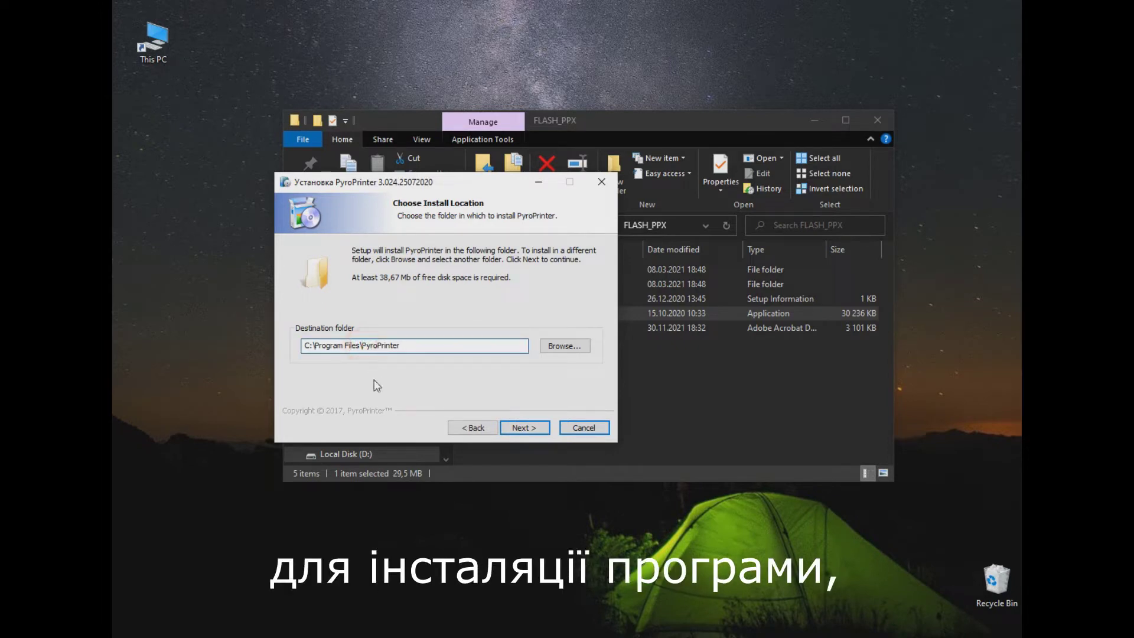
key(BackSpace)
key(BackSpace)
key(BackSpace)
key(BackSpace)
key(BackSpace)
key(BackSpace)
key(BackSpace)
key(BackSpace)
key(BackSpace)
key(BackSpace)
key(BackSpace)
key(BackSpace)
key(BackSpace)
key(BackSpace)
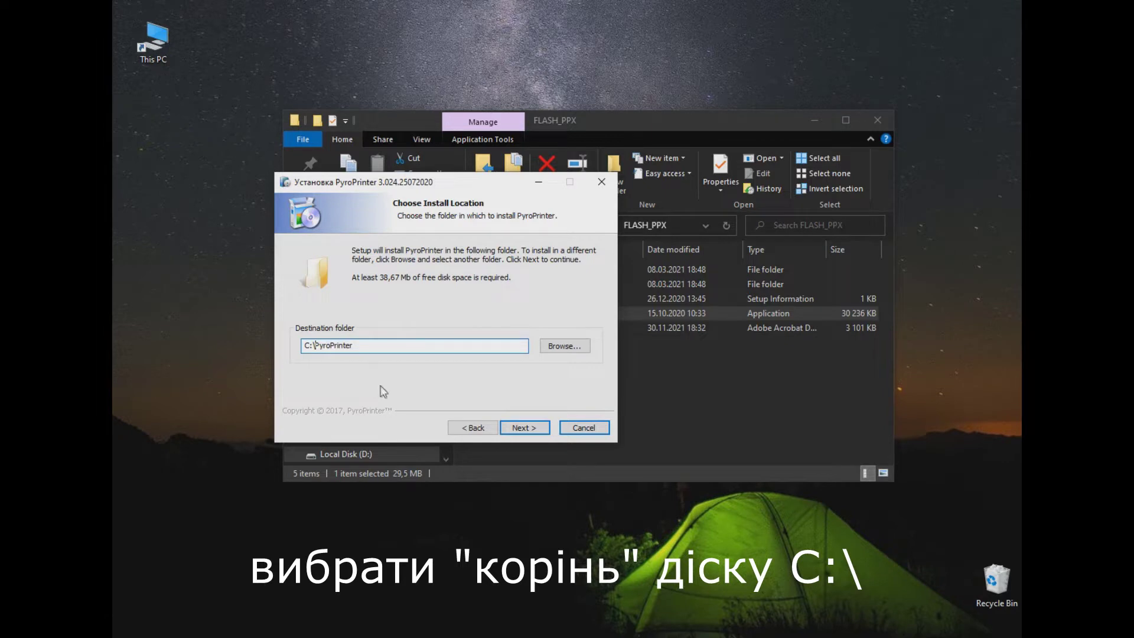
click(523, 428)
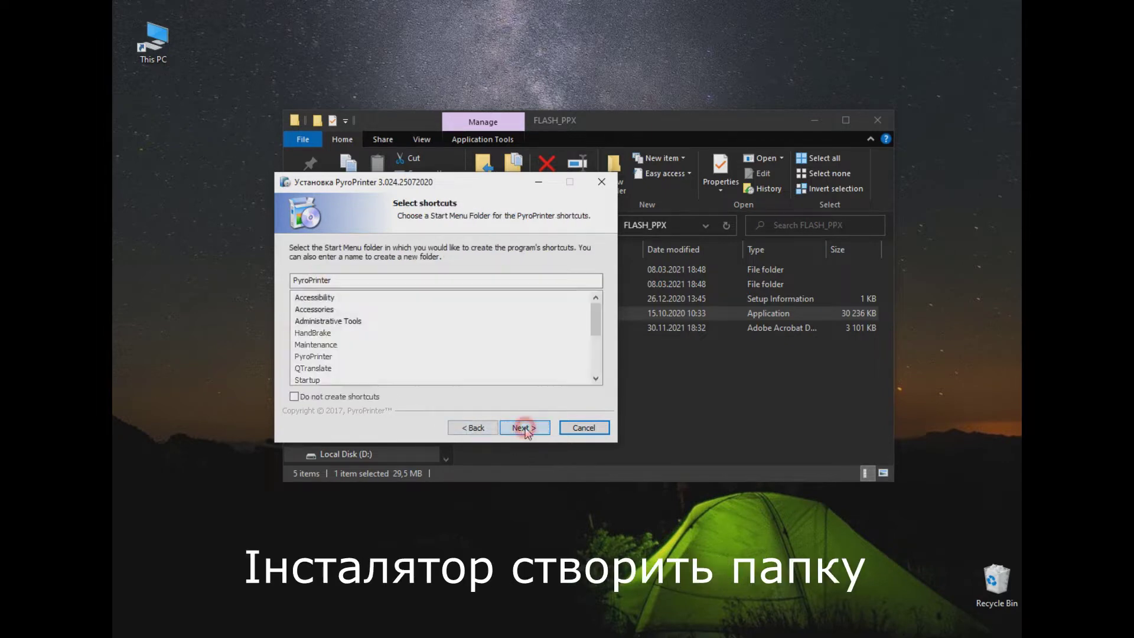
- Install PyroPrinter with the default Start Menu folder and both extra shortcuts, finishing with the product web site visit turned off
click(525, 429)
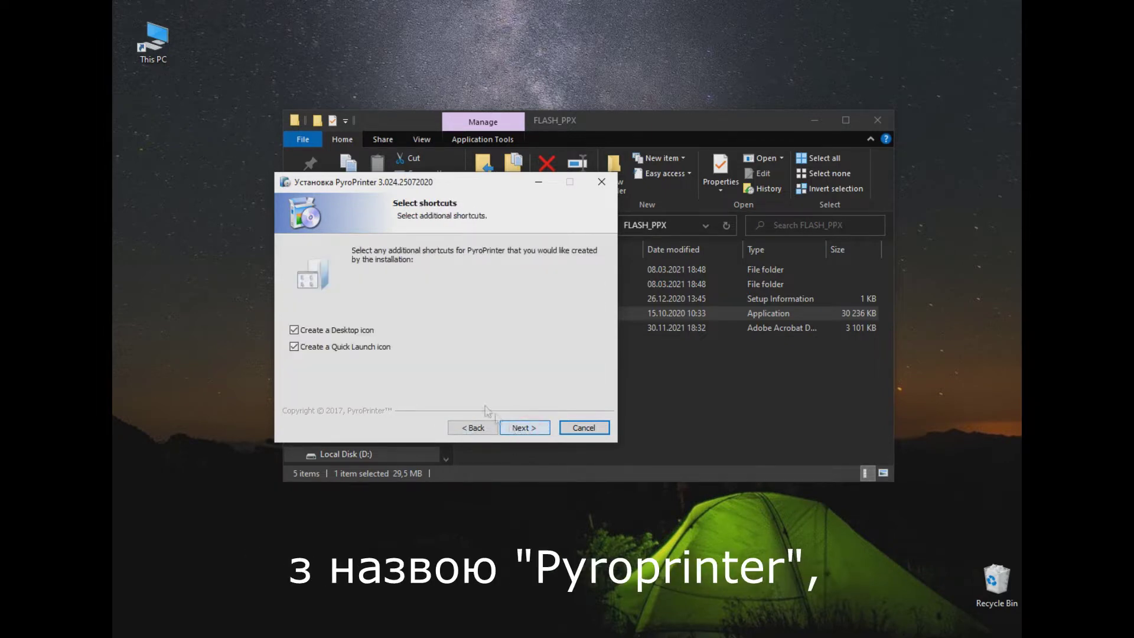
click(525, 428)
click(525, 429)
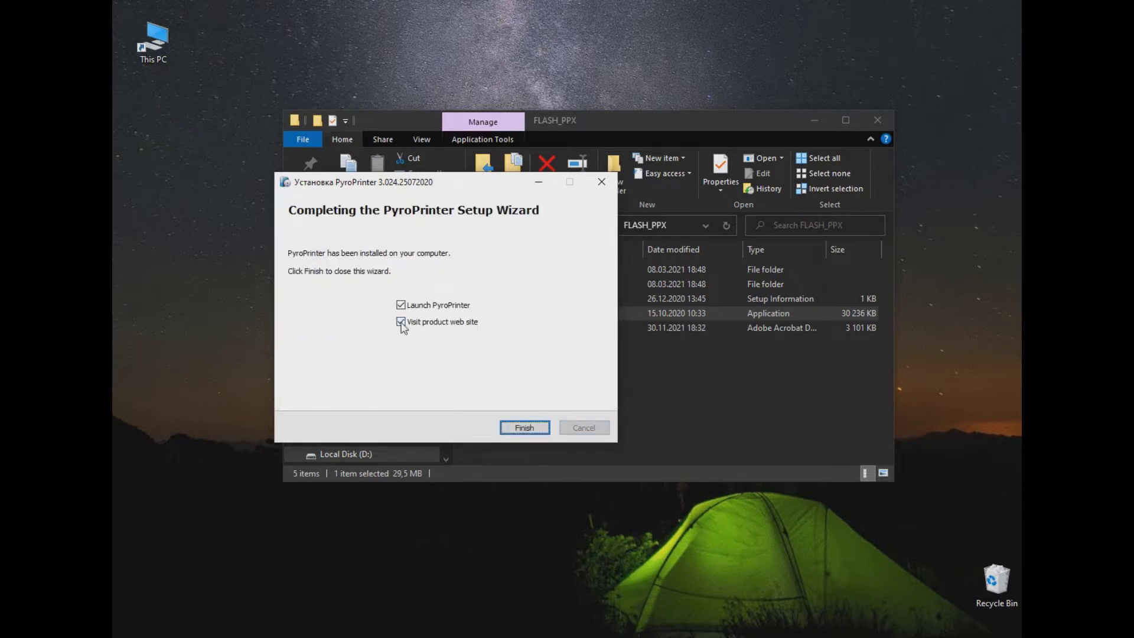
click(401, 323)
click(525, 427)
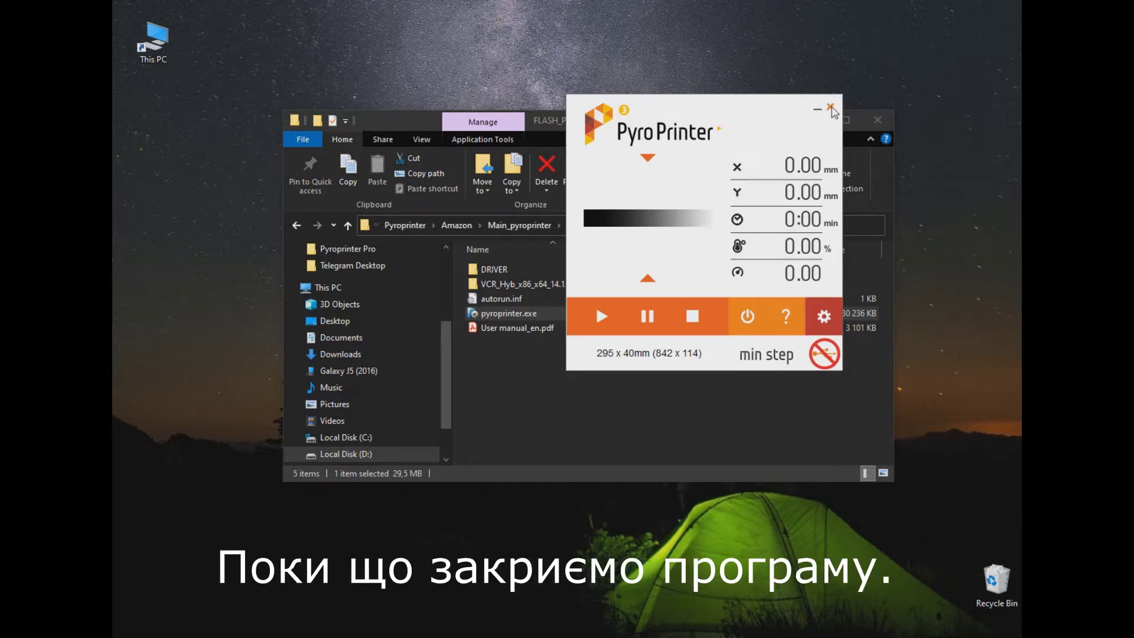
- Close PyroPrinter and place the PyroPrinter X shortcut on the desktop below This PC
click(831, 108)
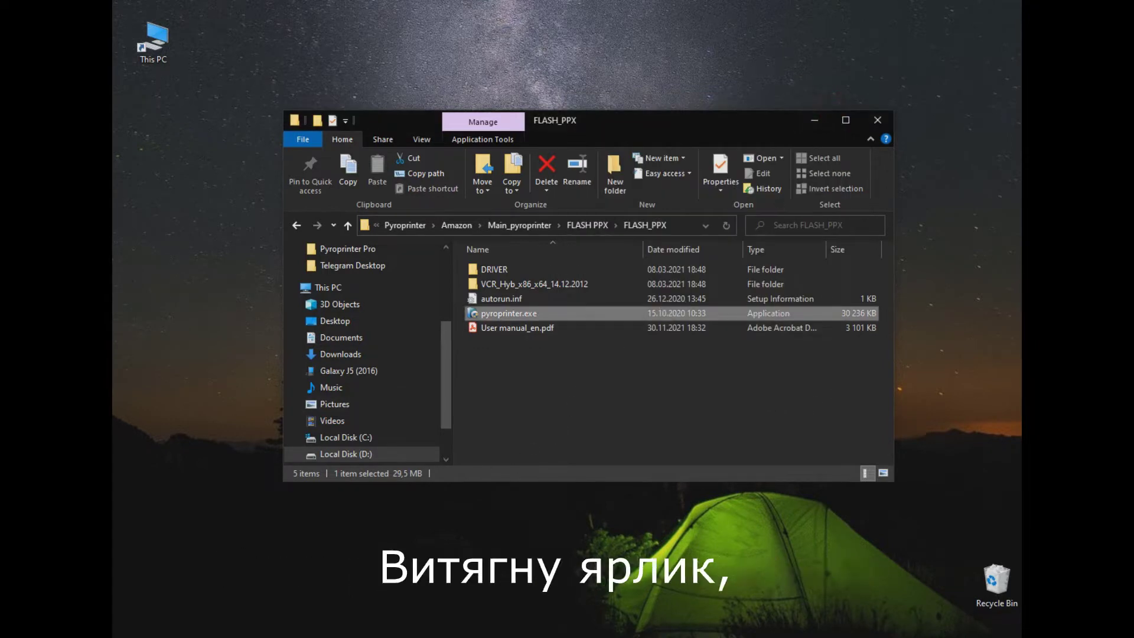
drag(507, 313, 154, 112)
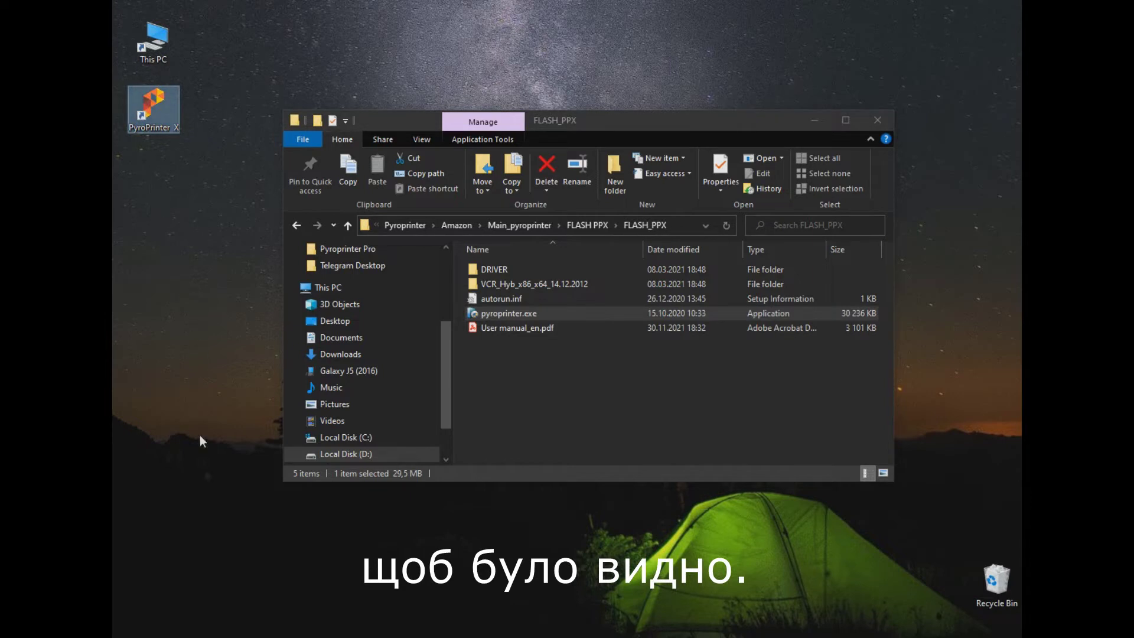
key(alt+Tab)
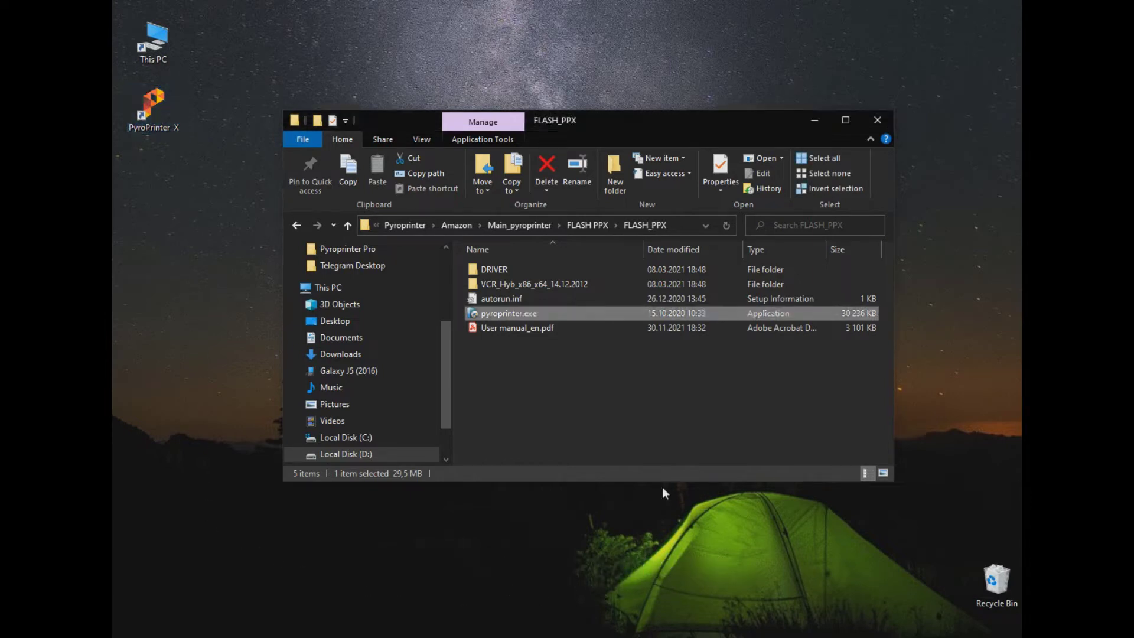
- Examine the contents of the DRIVER folder and return to the FLASH_PPX folder
click(499, 266)
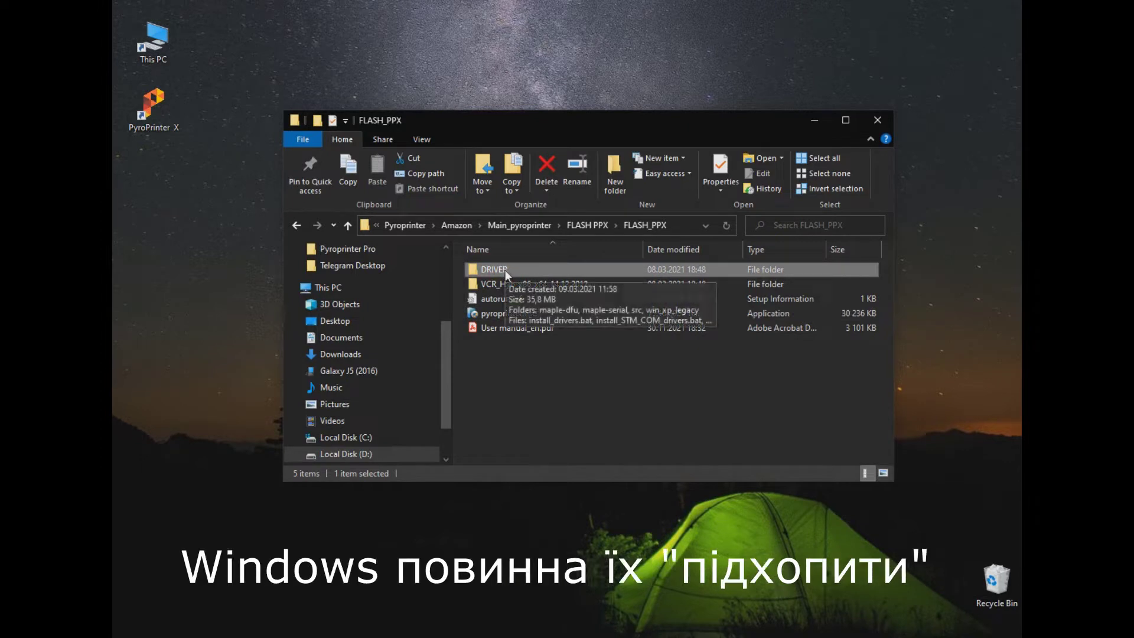
double_click(505, 270)
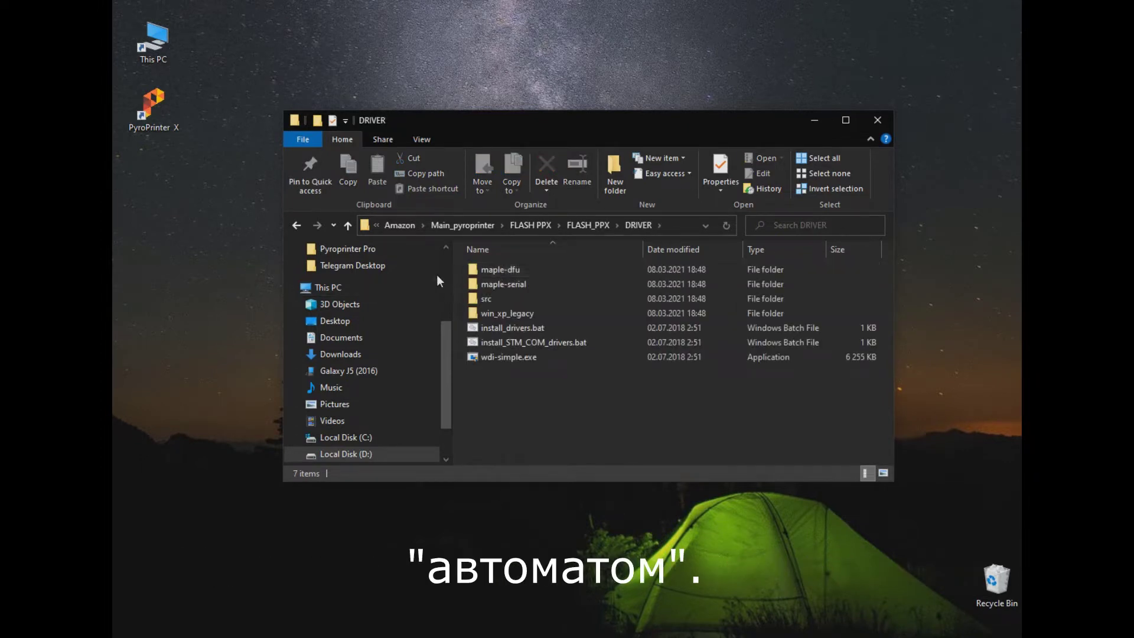
click(348, 224)
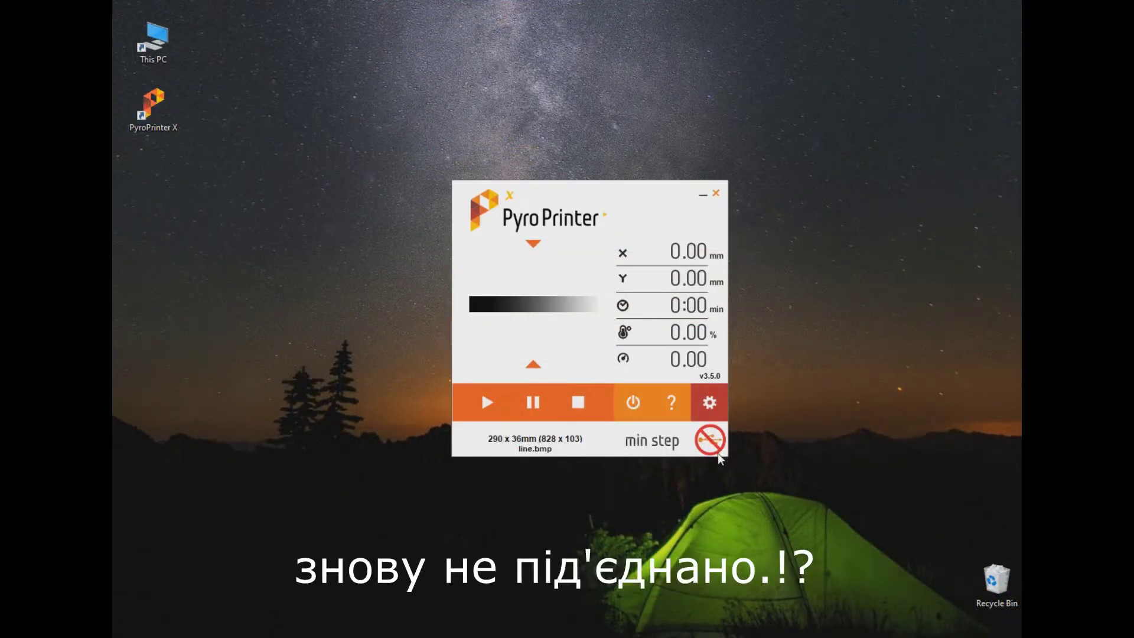
- Check the Port number in the PyroPrinter settings and close them without saving
click(710, 403)
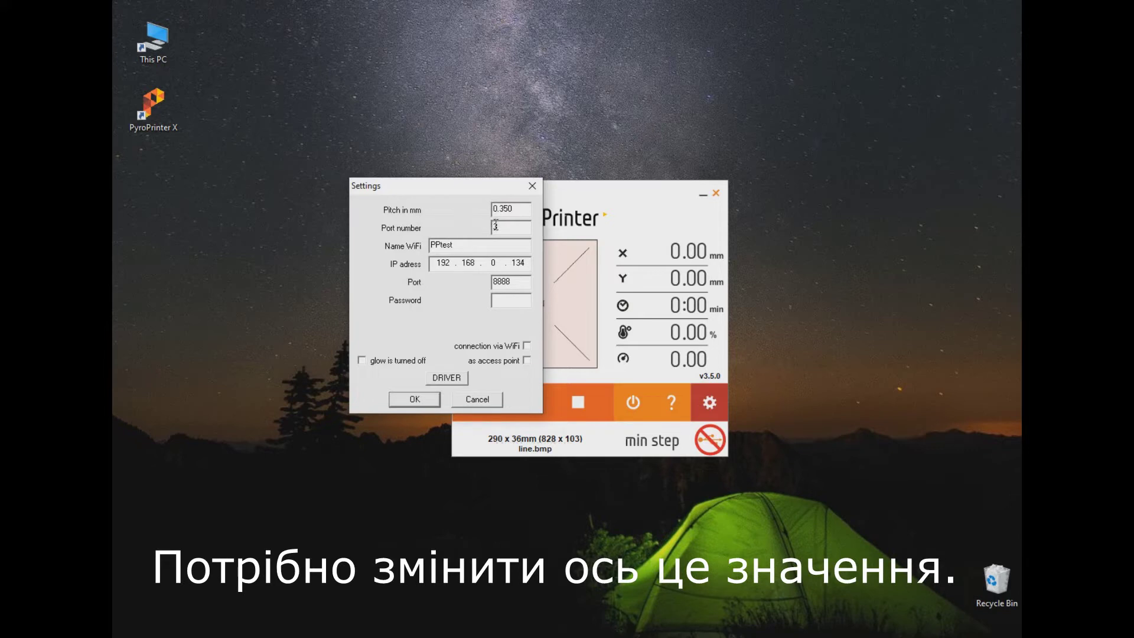
double_click(505, 226)
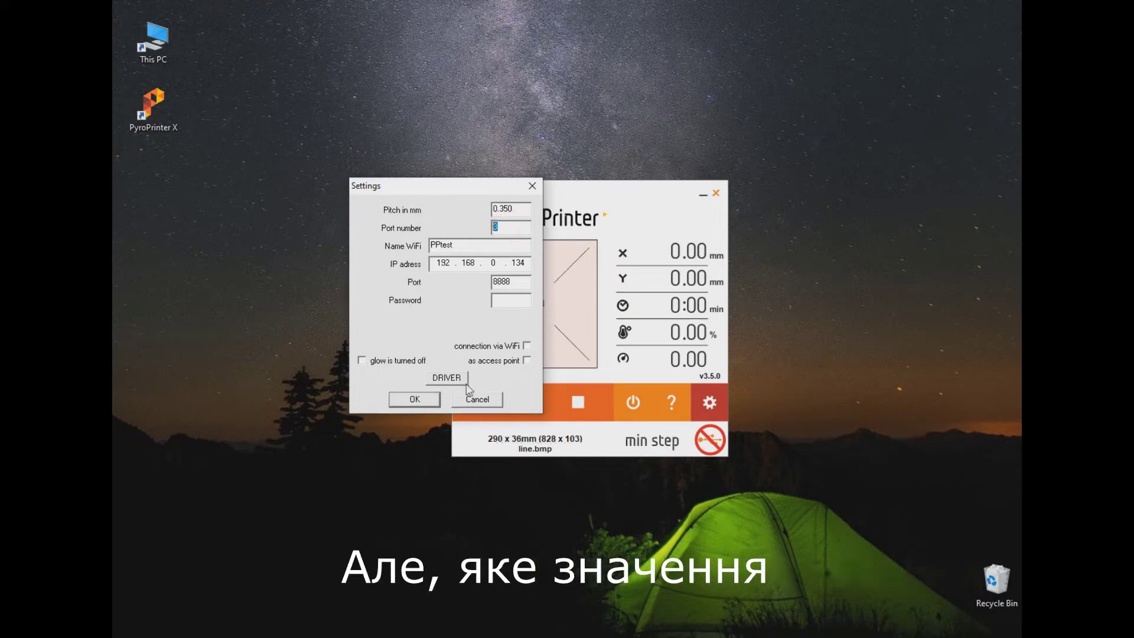
click(475, 400)
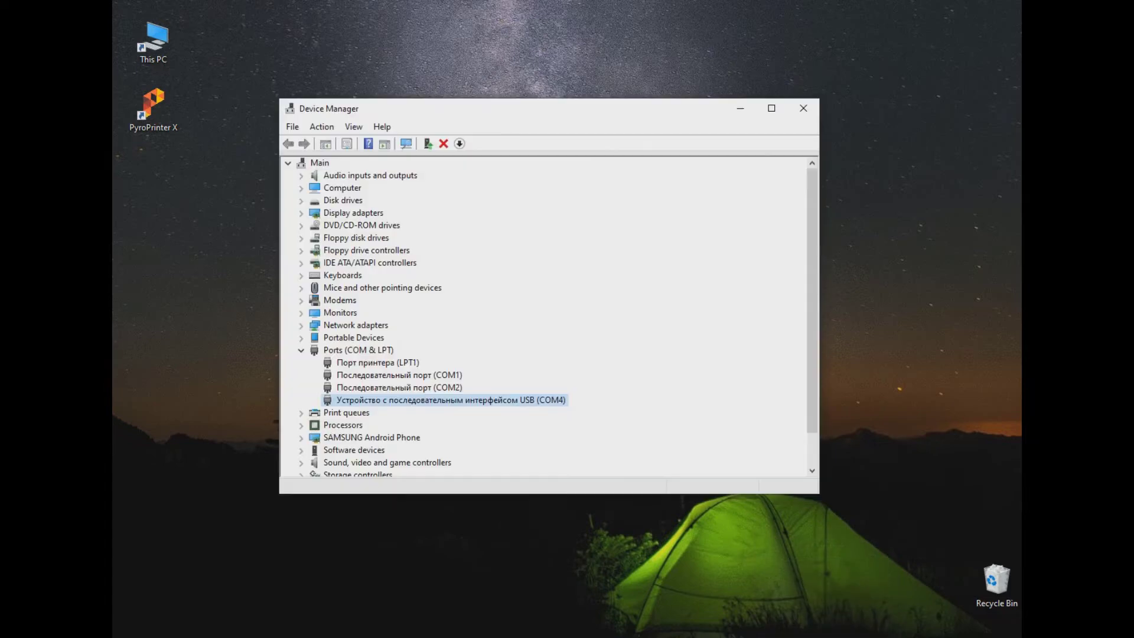
- Examine the serial ports listed under Ports (COM & LPT) in Device Manager
click(301, 350)
click(301, 350)
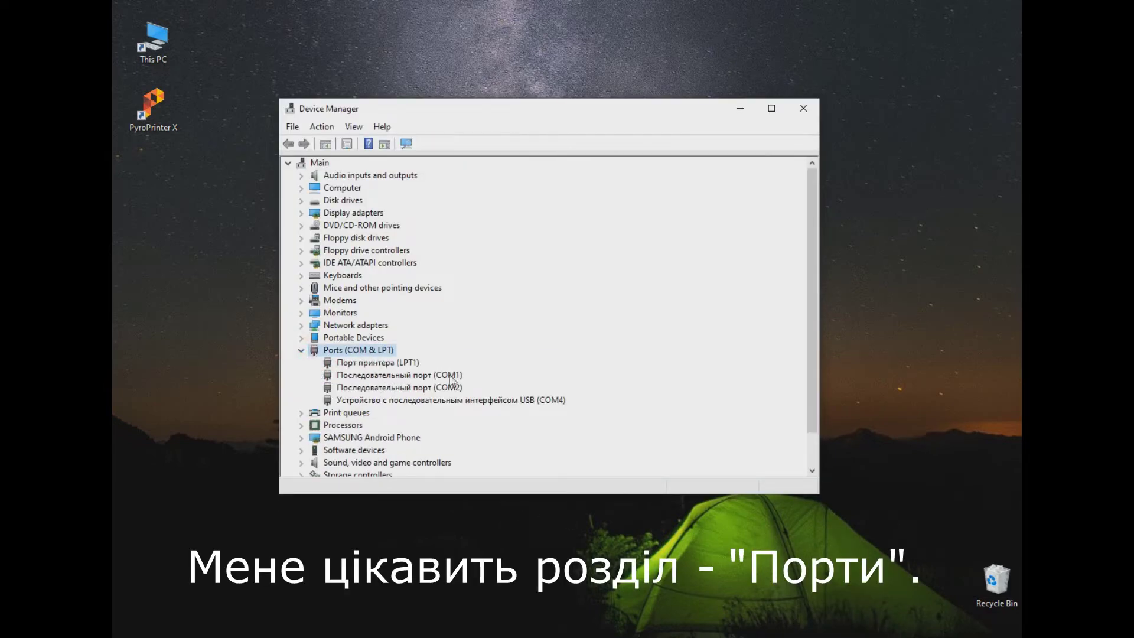
click(421, 375)
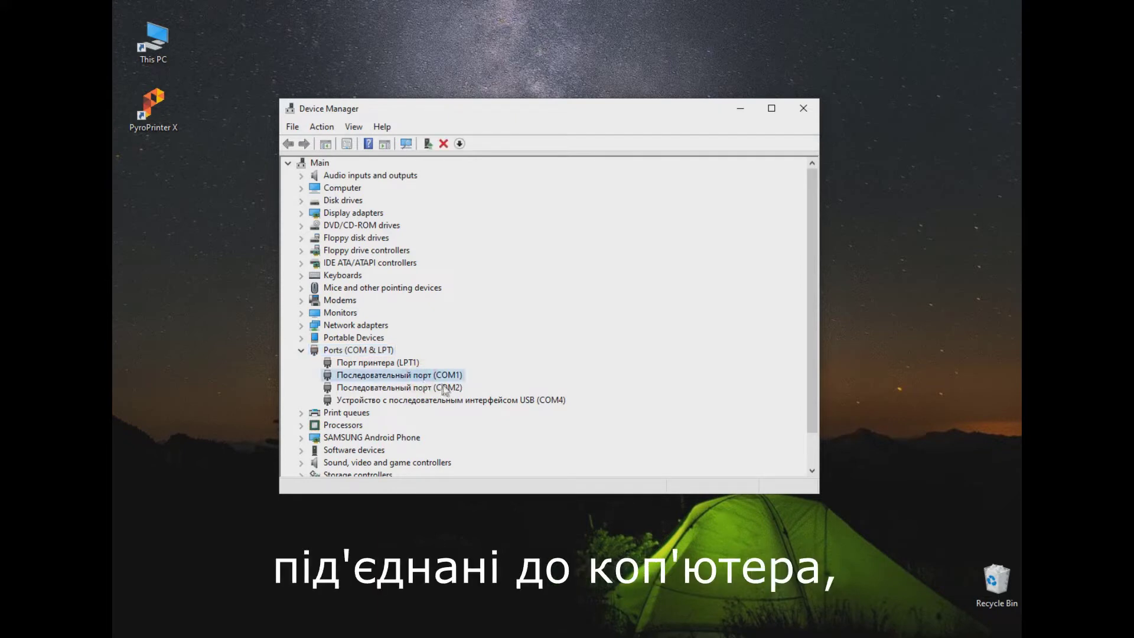
click(445, 387)
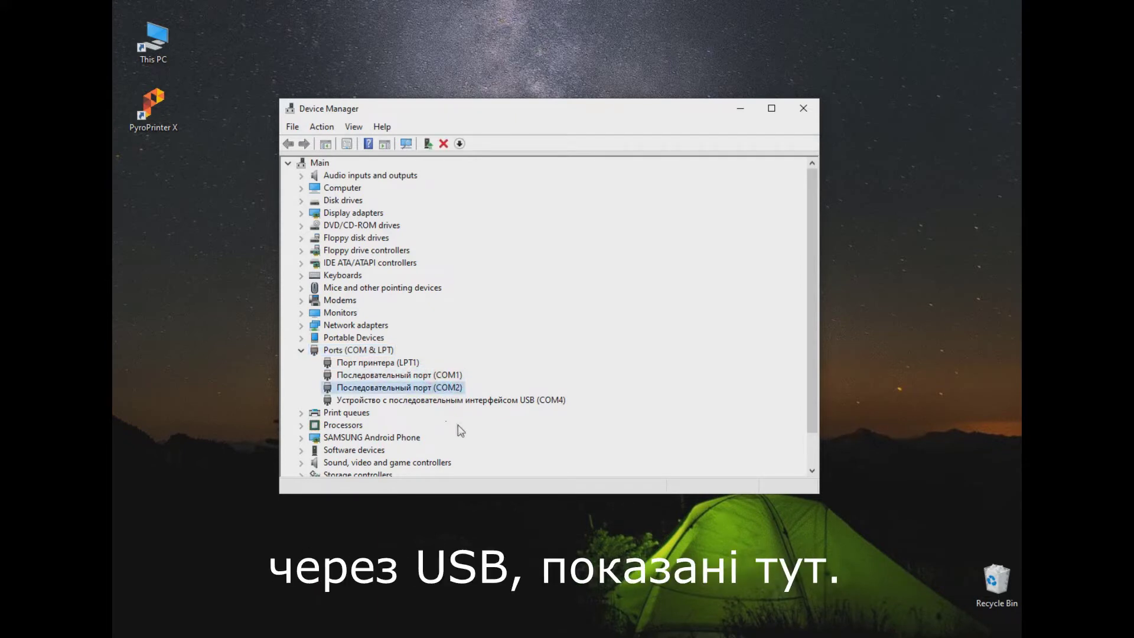
- Check which COM port the USB serial device uses under Ports (COM & LPT) and minimize Device Manager
click(546, 402)
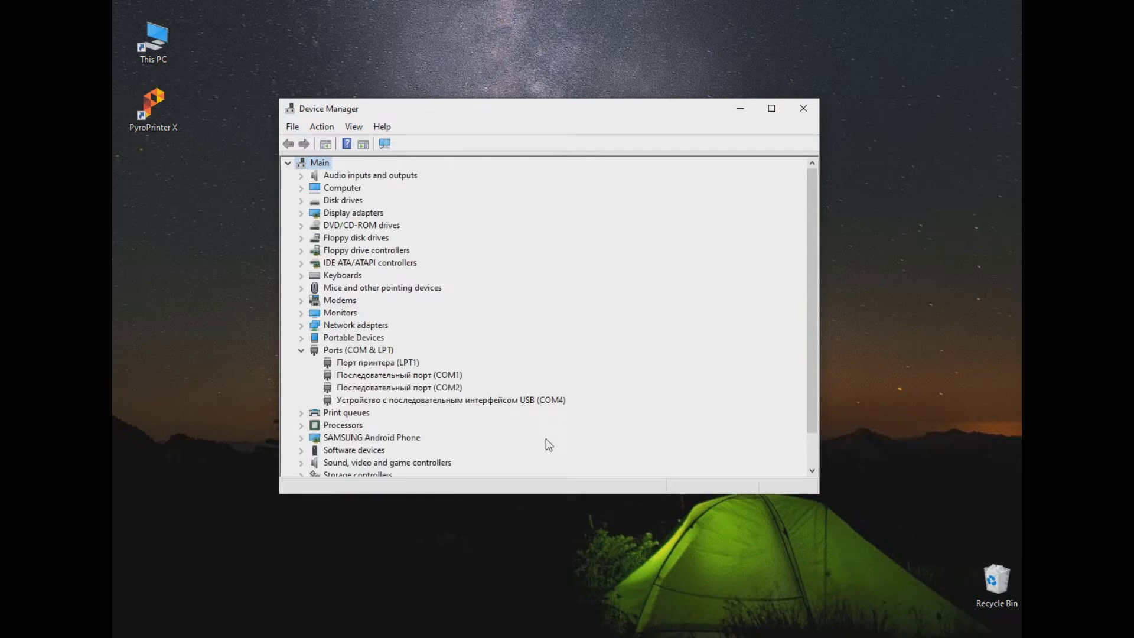
click(551, 401)
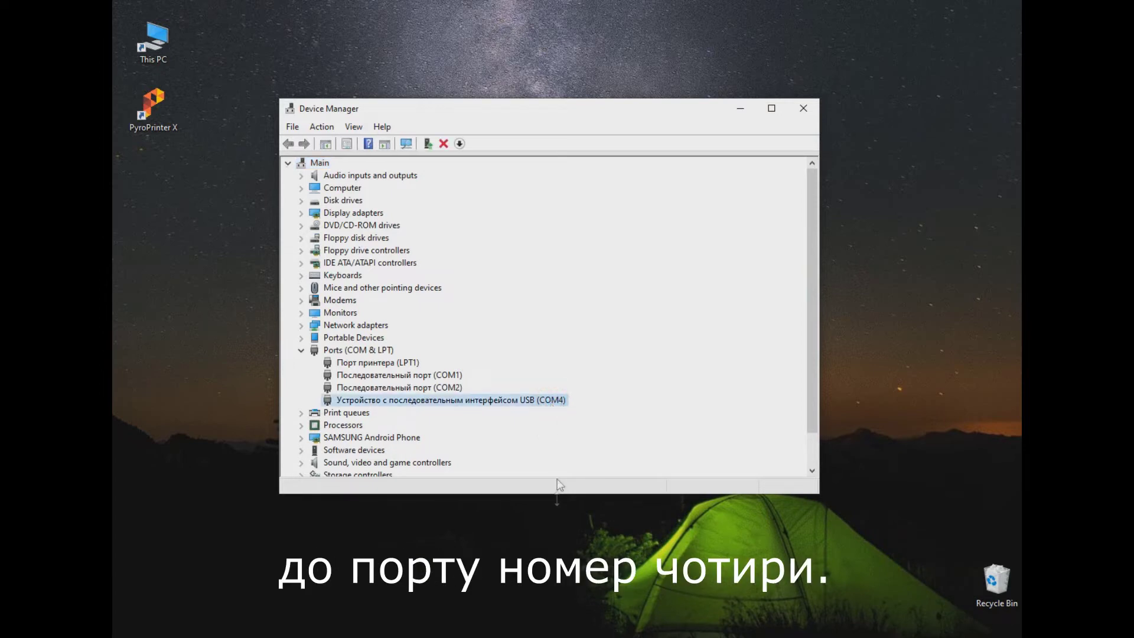
click(738, 108)
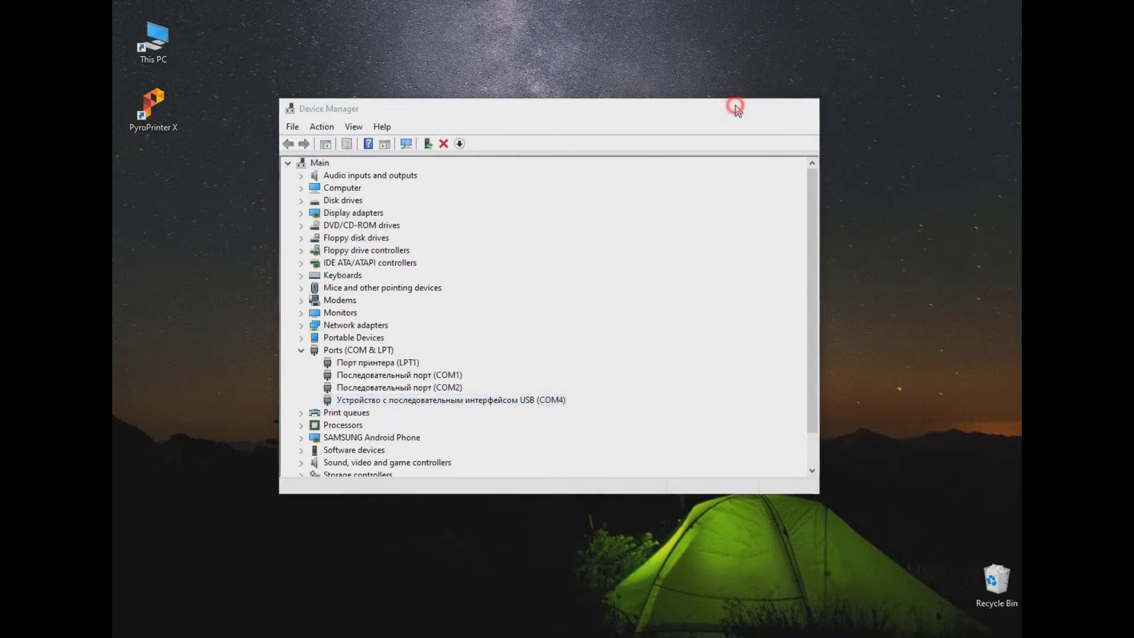
- Set the Port number to 4 in the PyroPrinter settings and save them
click(710, 402)
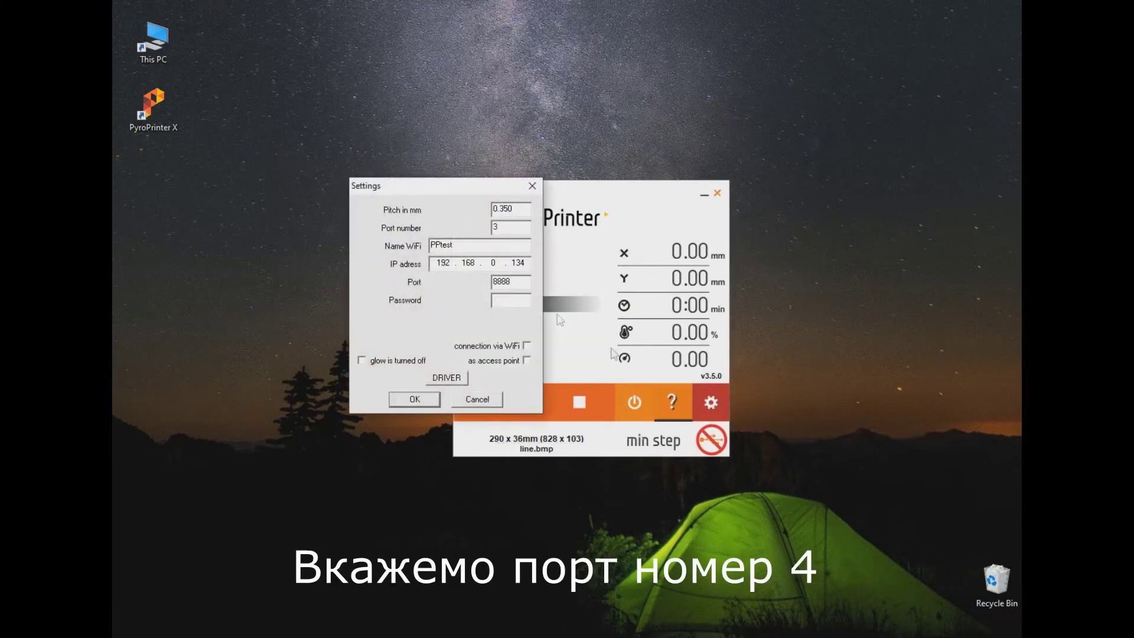
double_click(495, 227)
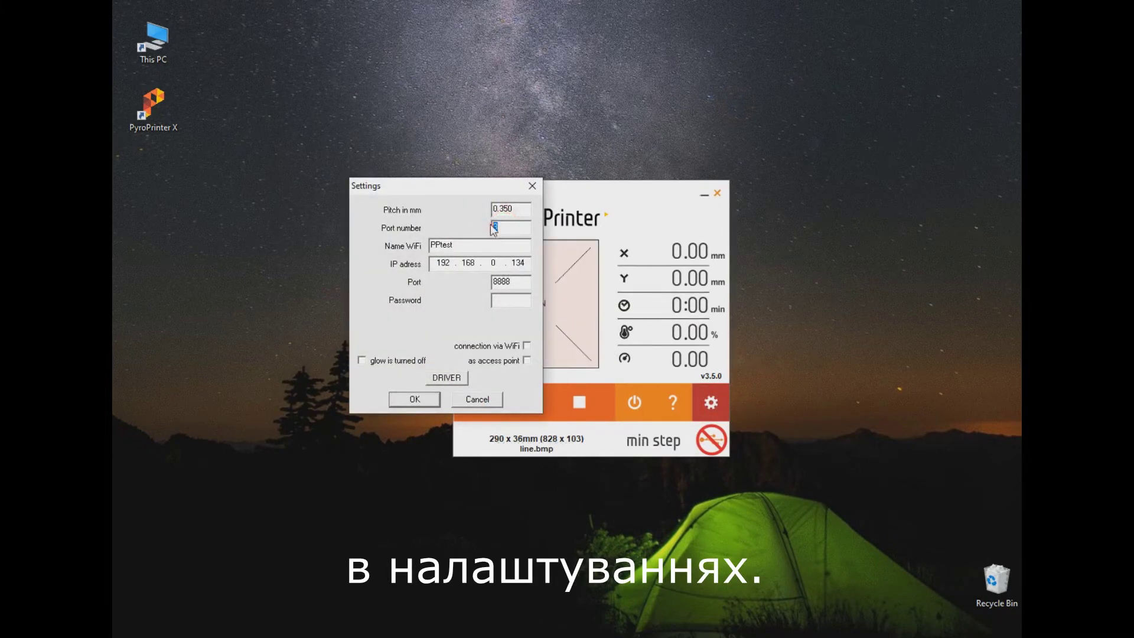
click(414, 399)
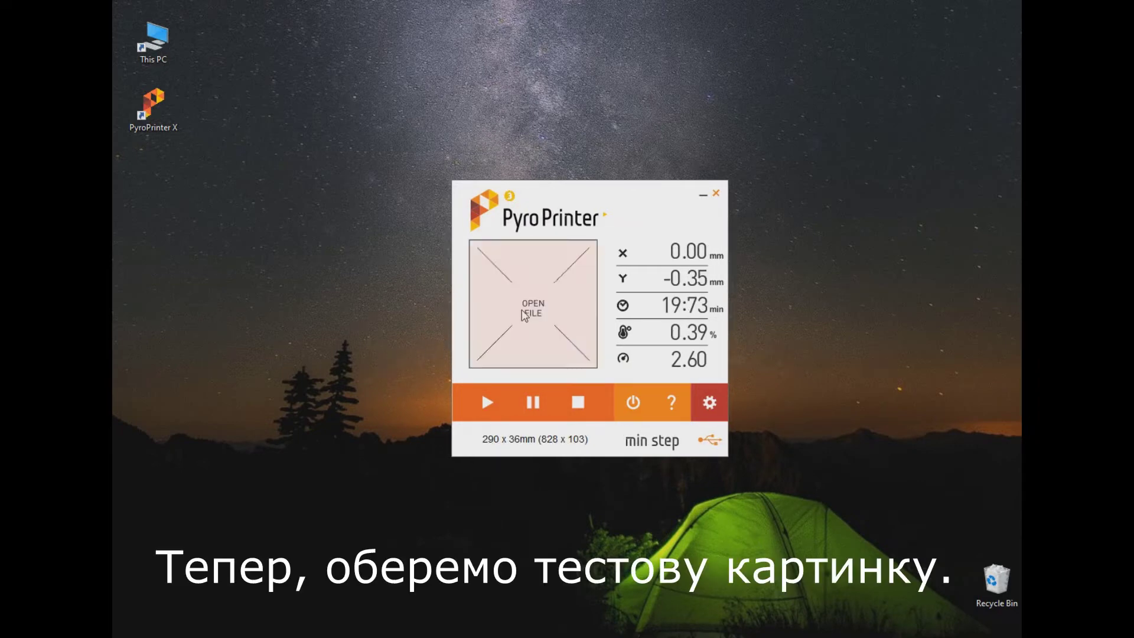
- Load the test image test.bmp from the file folder inside C:\PyroPrinter
click(526, 306)
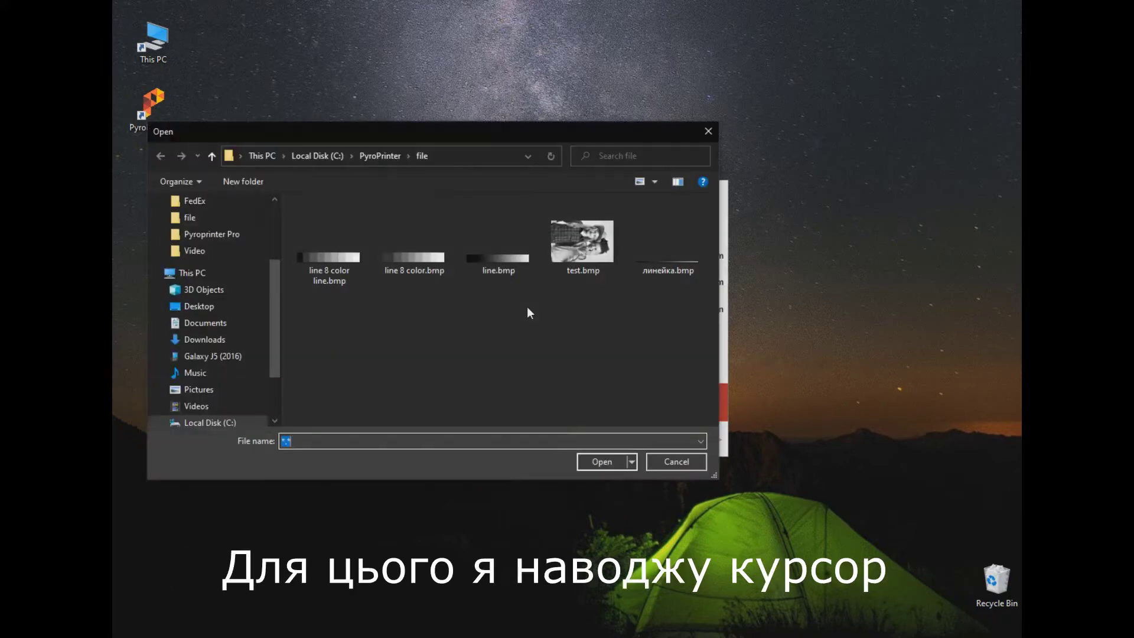
click(221, 411)
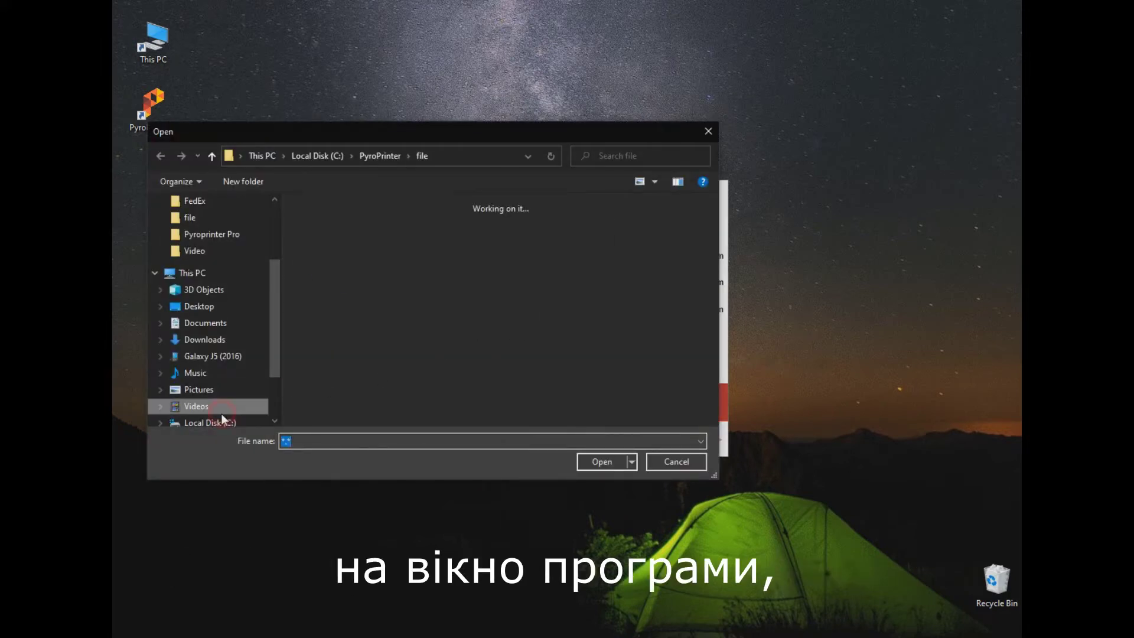
click(213, 423)
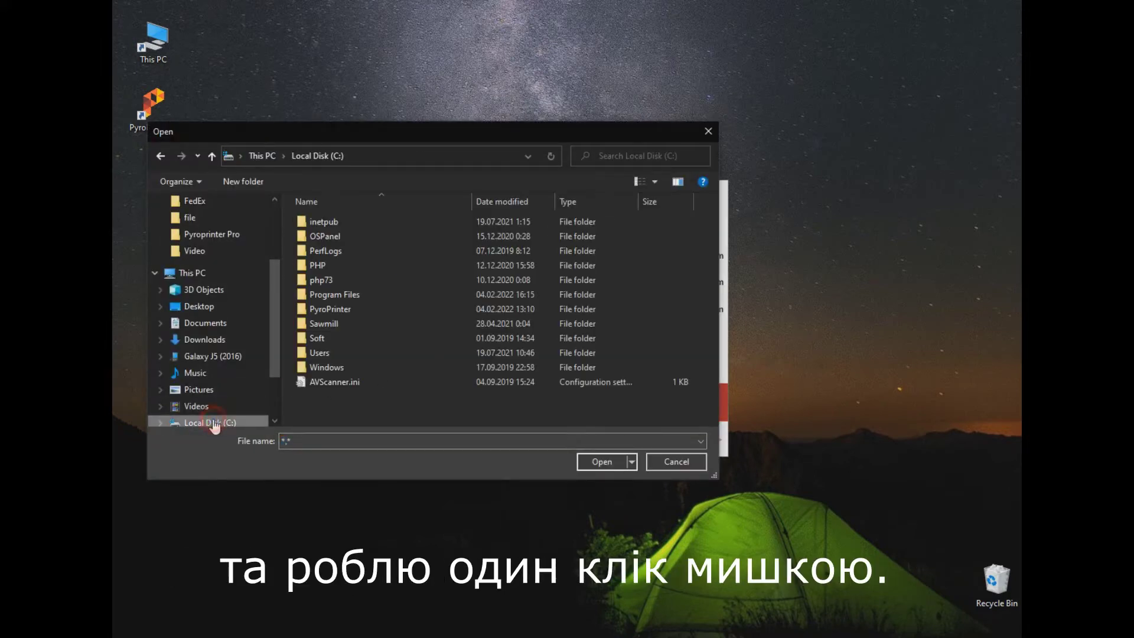
double_click(338, 309)
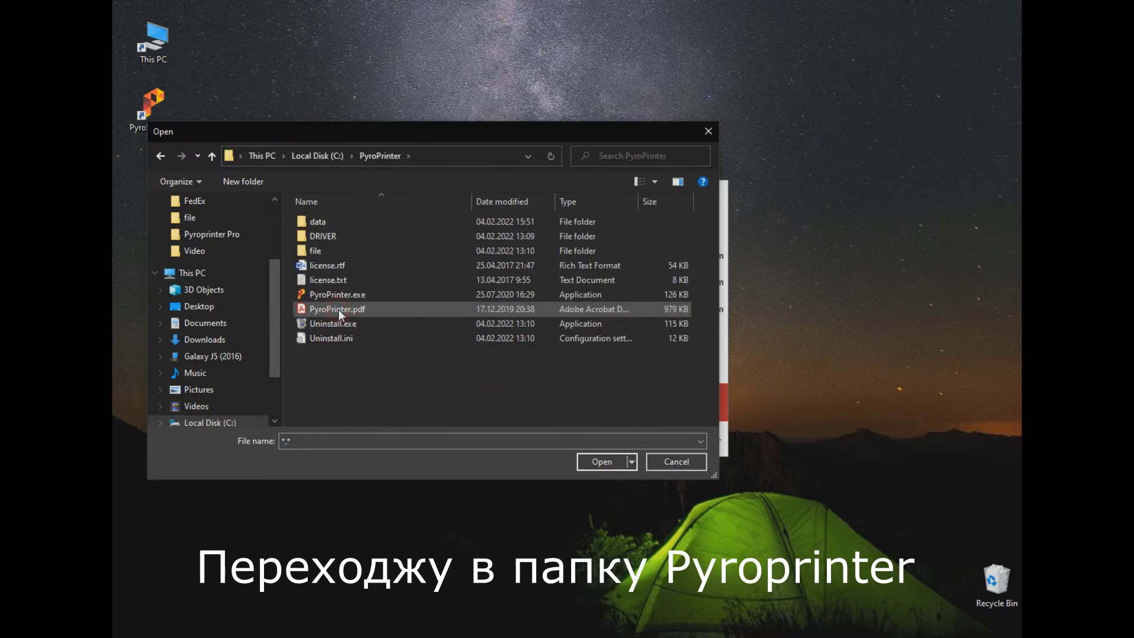
double_click(322, 250)
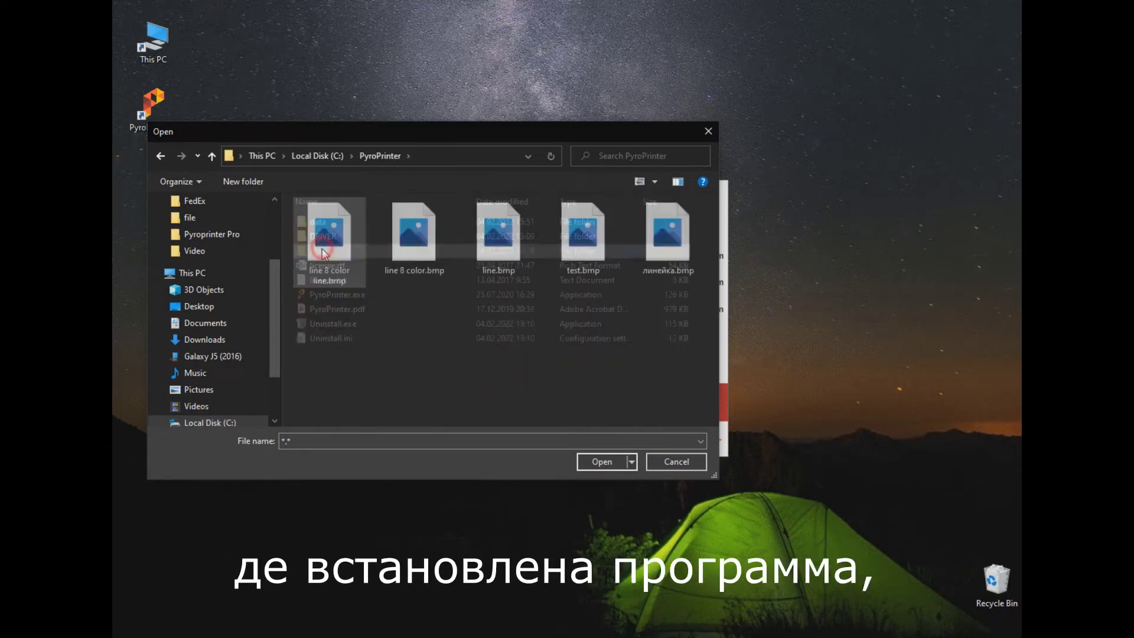
click(567, 254)
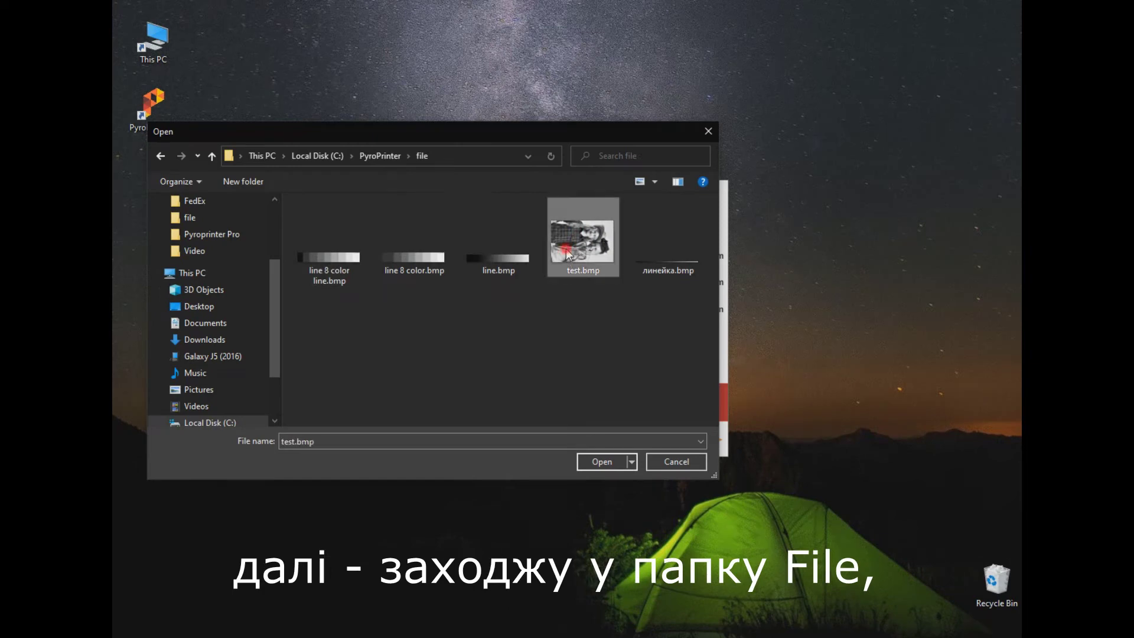
click(597, 464)
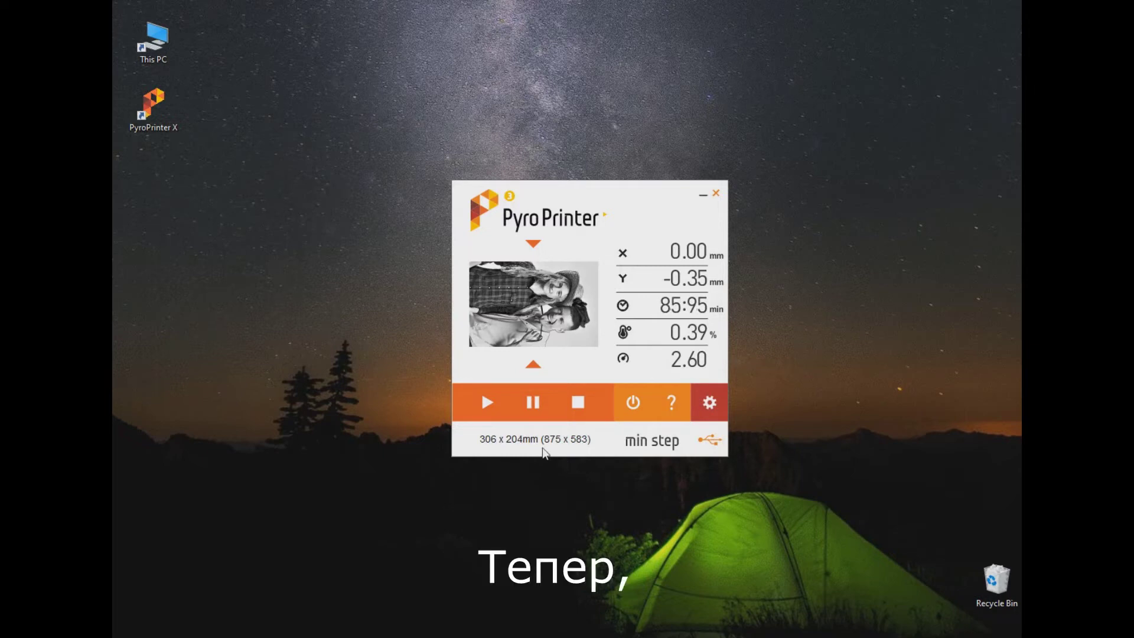
- Raise the heating power to 64.06% and start the burning job for the loaded test image
click(482, 421)
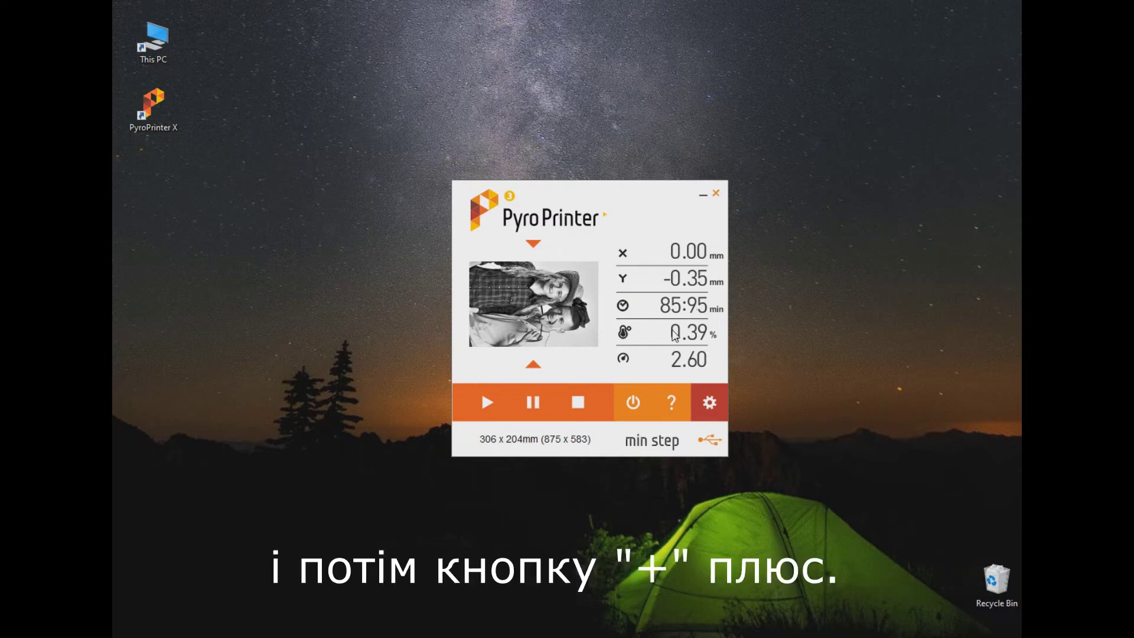
key(plus)
key(plus)
key(plus)
key(plus)
key(plus)
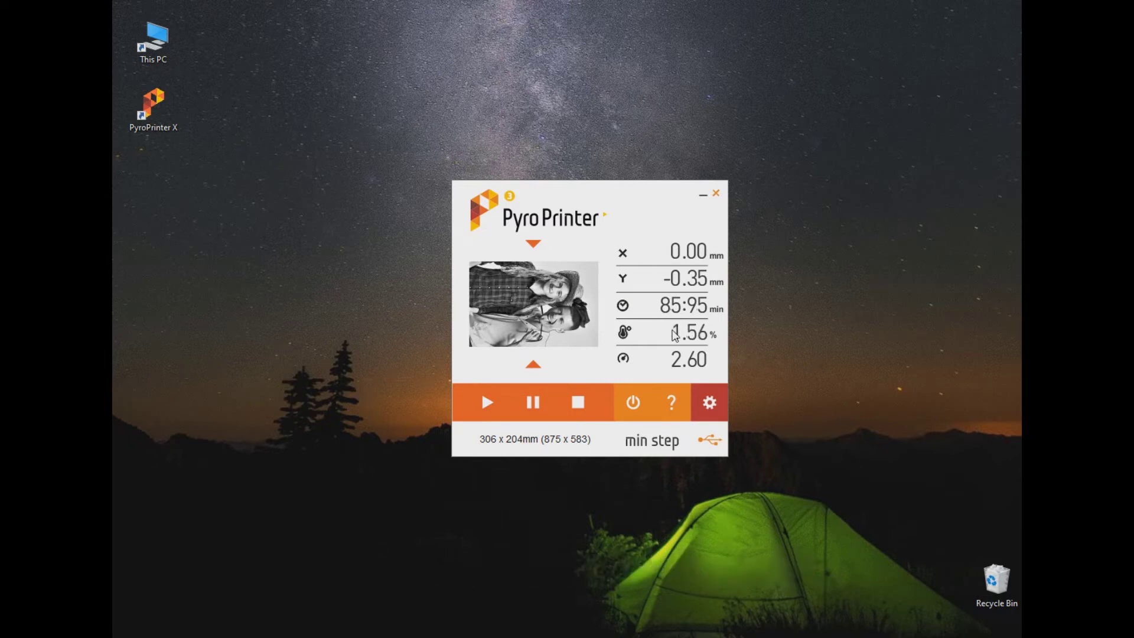
scroll(674, 334, up, 5)
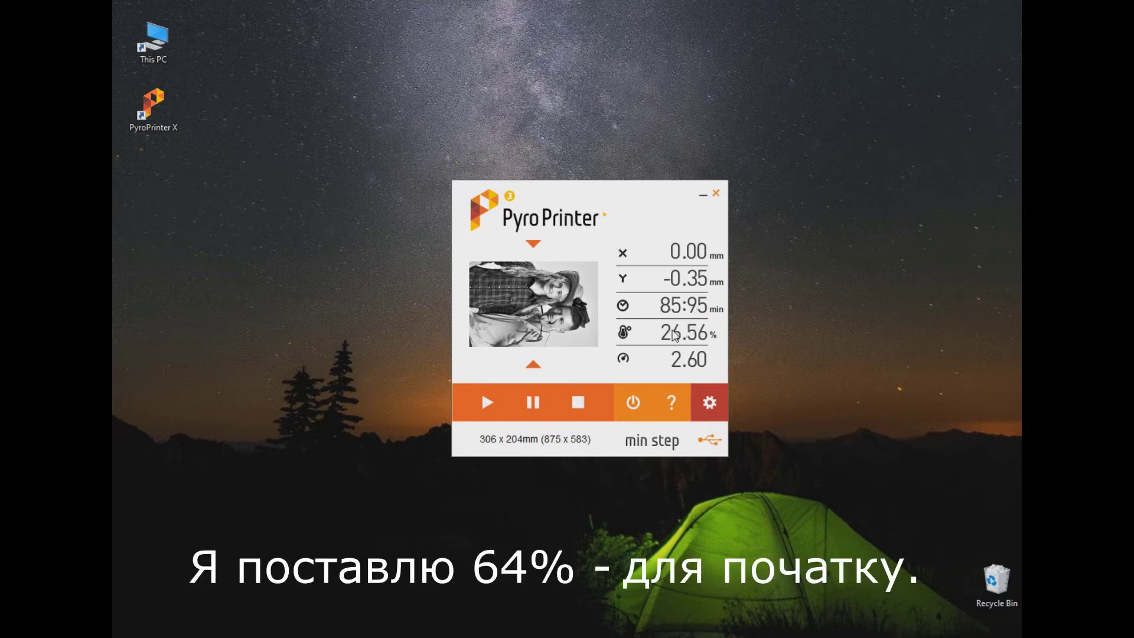
key(plus)
key(plus)
key(plus)
key(plus)
key(plus)
key(plus)
key(plus)
key(plus)
key(plus)
key(plus)
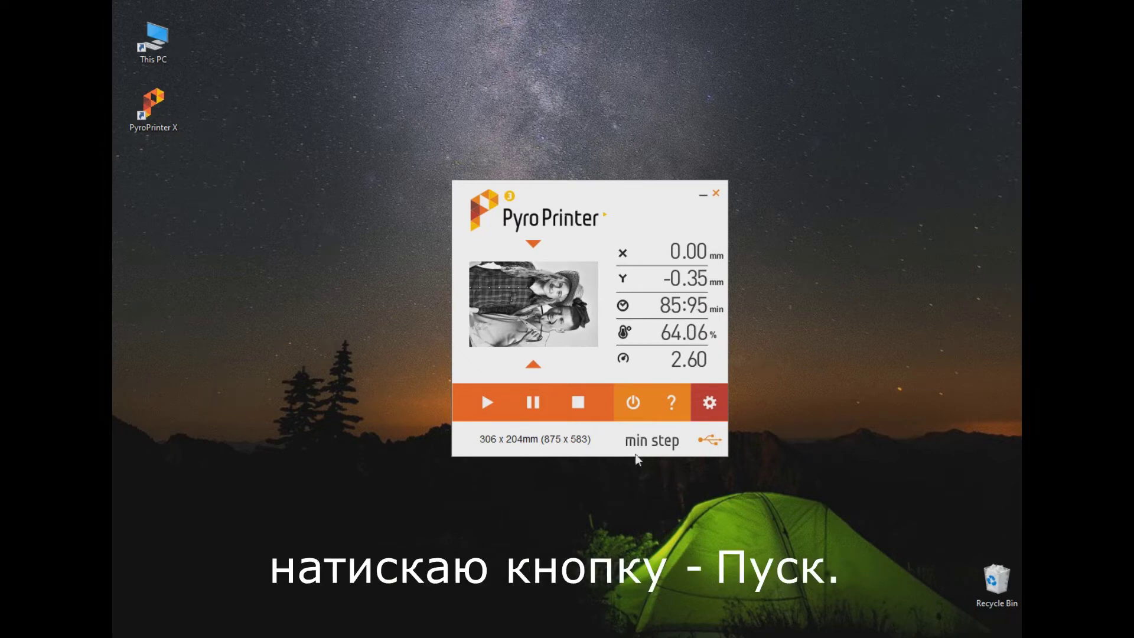
click(487, 402)
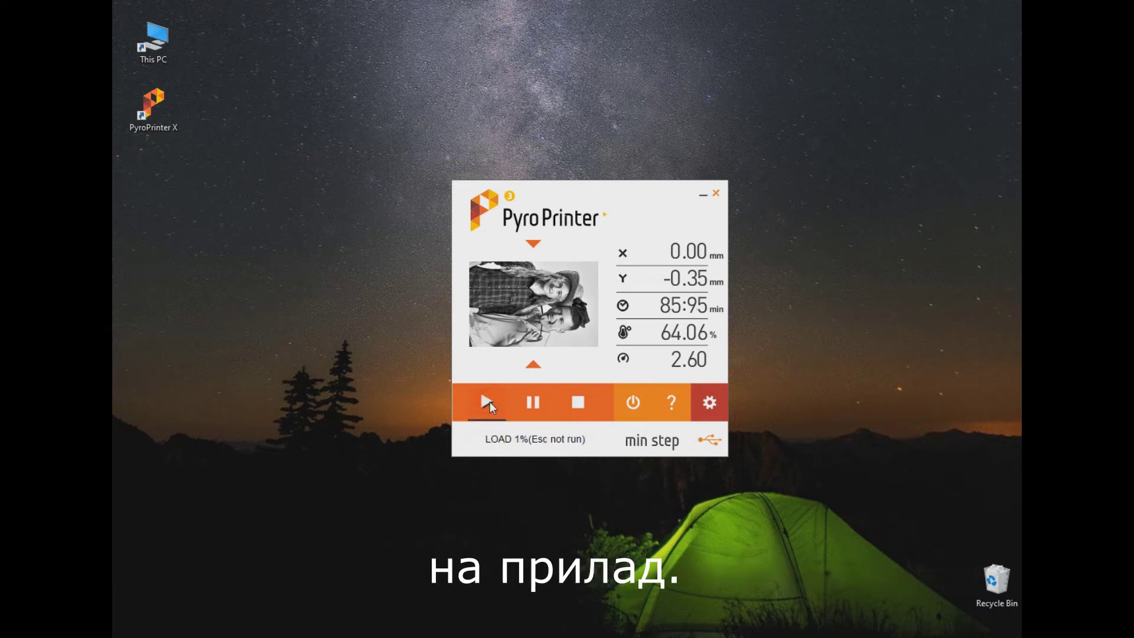